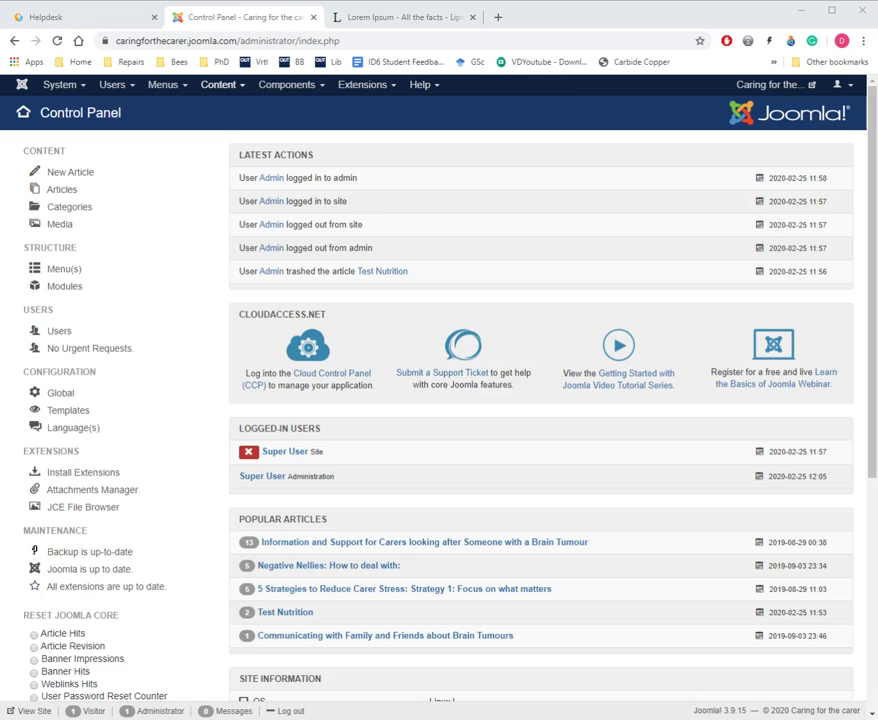
Step: Open the Understanding HGG category for editing from the list of article categories
{"action": "left_click", "coordinate": [222, 90]}
{"action": "left_click", "coordinate": [216, 90]}
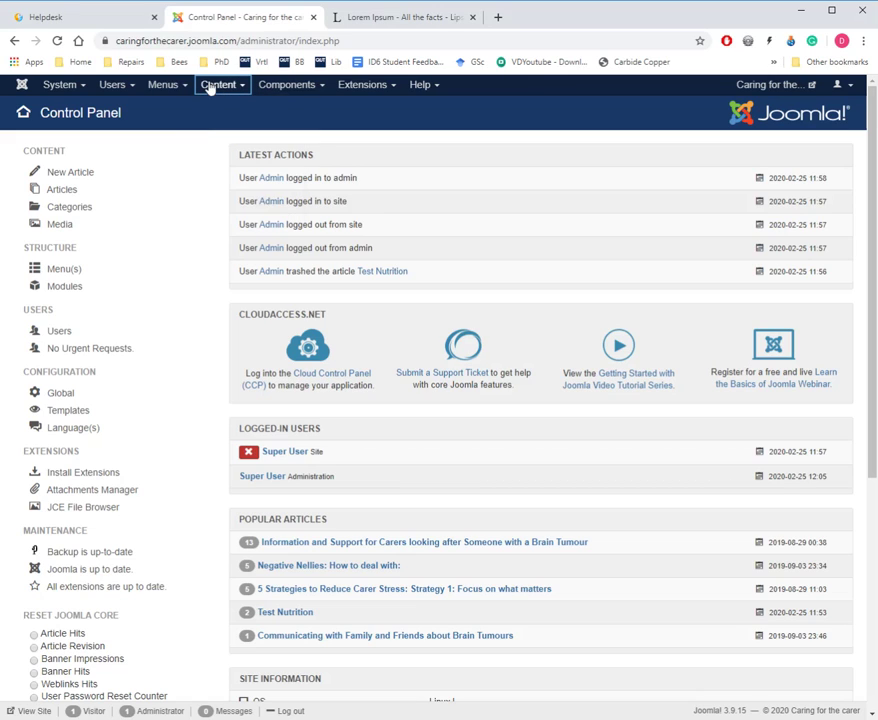
{"action": "left_click", "coordinate": [222, 91]}
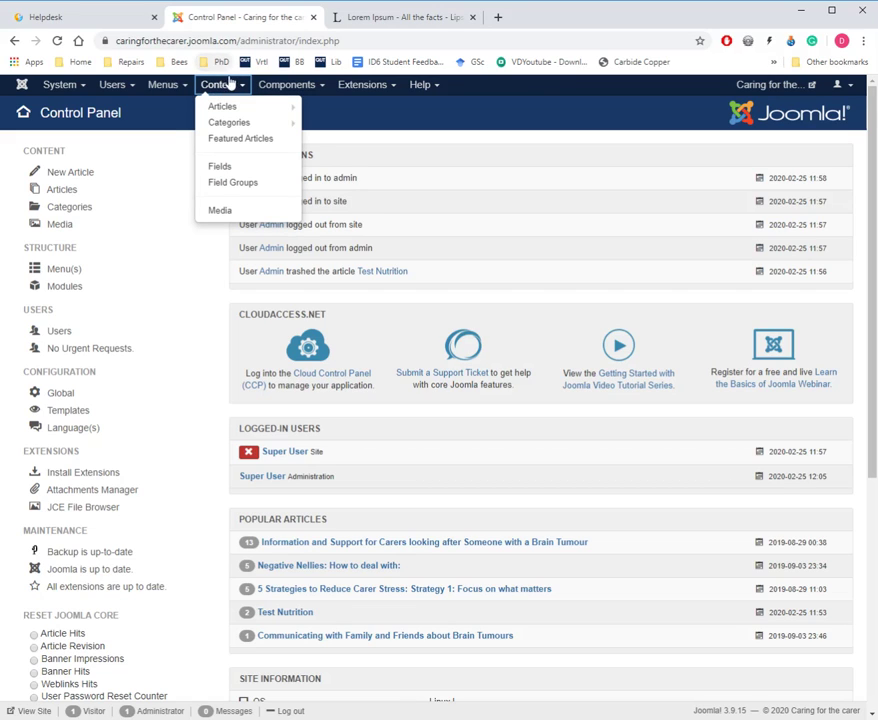
{"action": "mouse_move", "coordinate": [224, 107]}
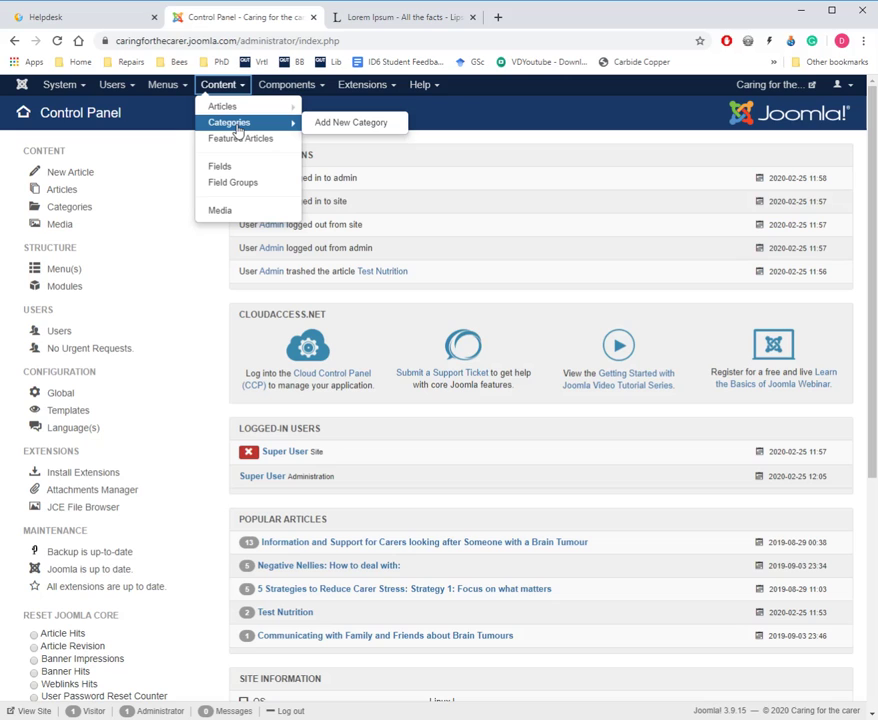
{"action": "left_click", "coordinate": [237, 128]}
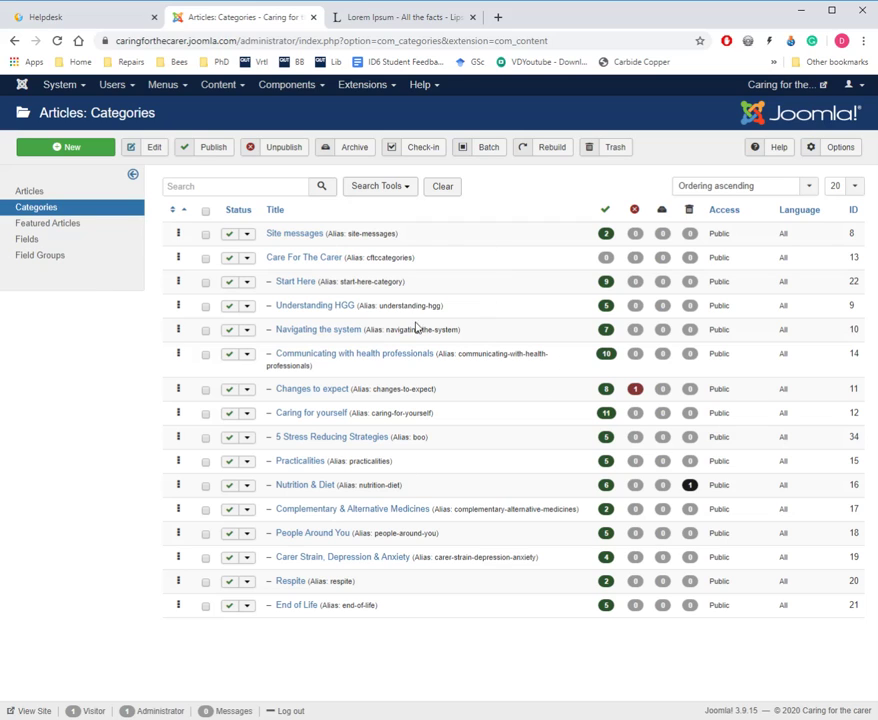
{"action": "left_click", "coordinate": [320, 308]}
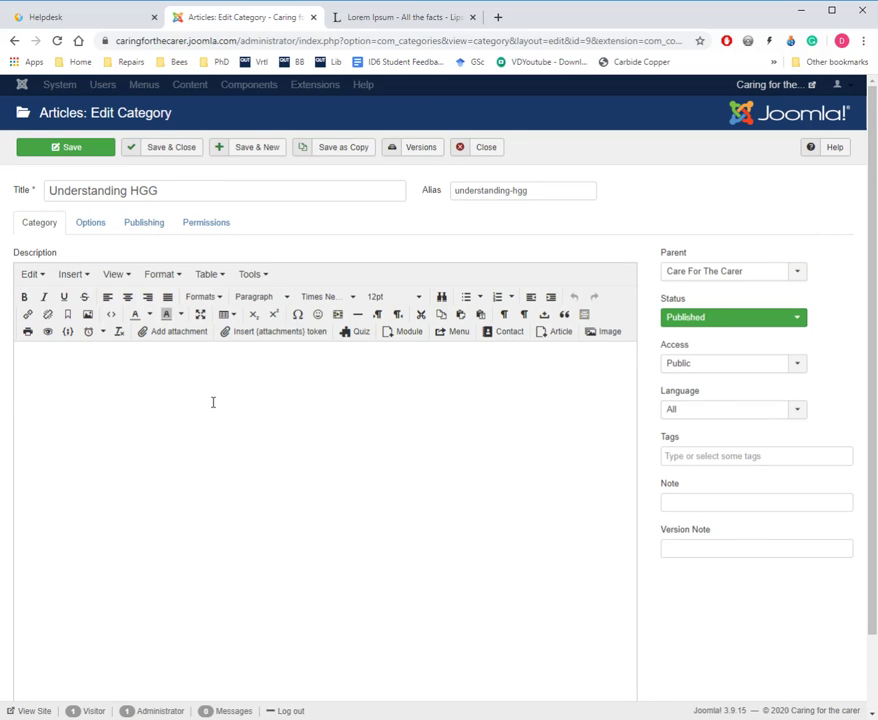
{"action": "scroll", "coordinate": [216, 470], "scroll_direction": "down", "scroll_amount": 2}
{"action": "scroll", "coordinate": [203, 488], "scroll_direction": "up", "scroll_amount": 2}
{"action": "left_click", "coordinate": [66, 380]}
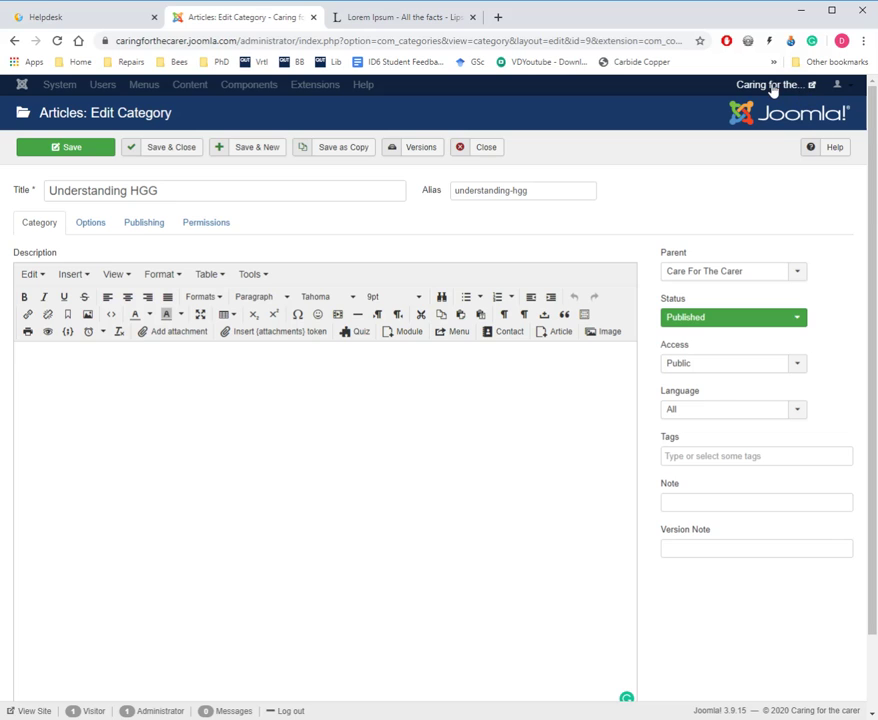
Step: Open the live site and view its Understanding HGG topic page, comparing it with the category's empty description
{"action": "left_click", "coordinate": [788, 96]}
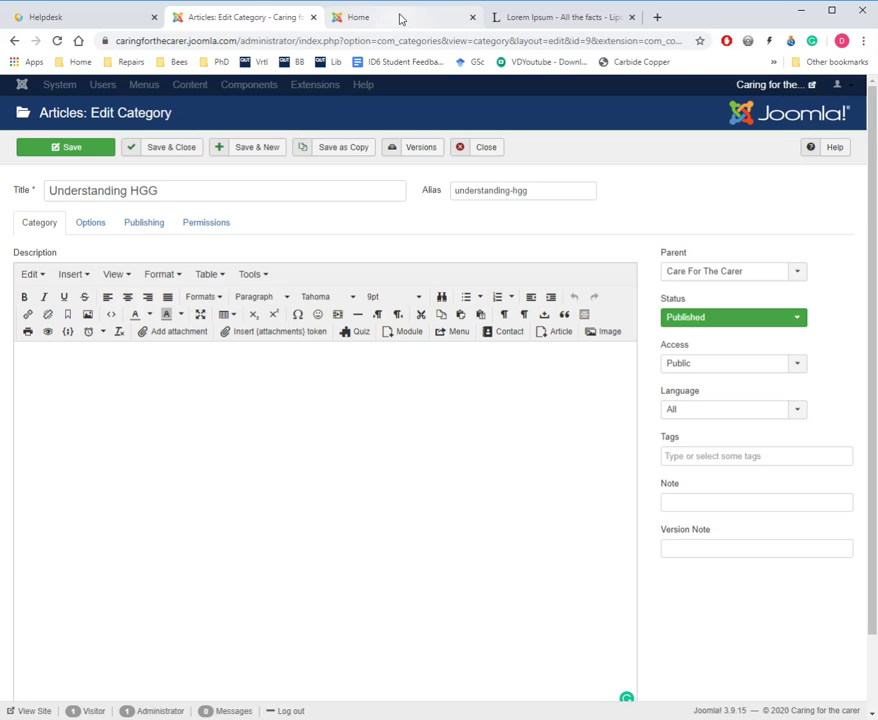
{"action": "left_click", "coordinate": [398, 18]}
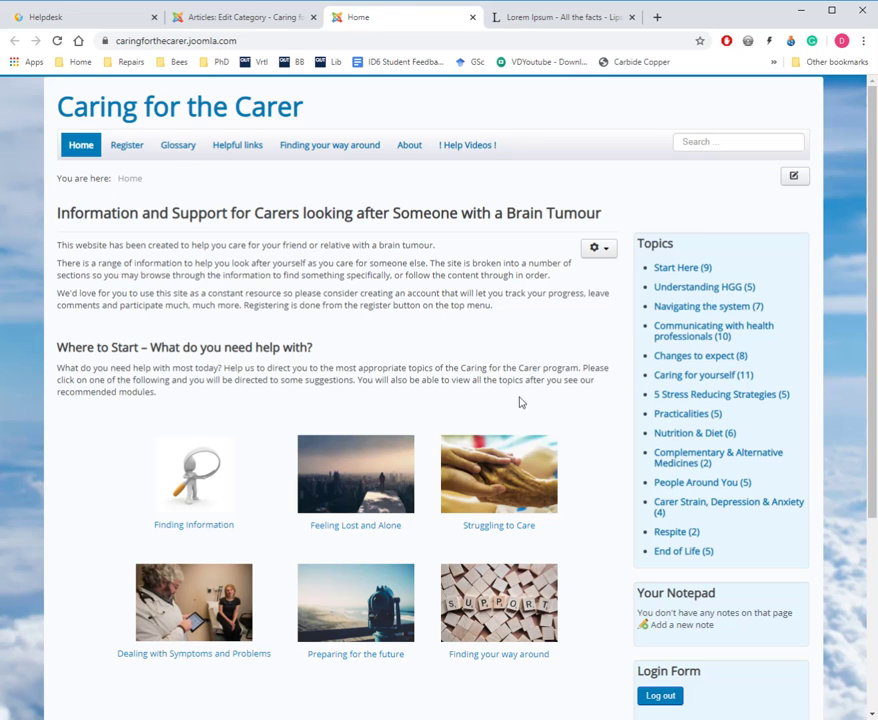
{"action": "left_click", "coordinate": [224, 17]}
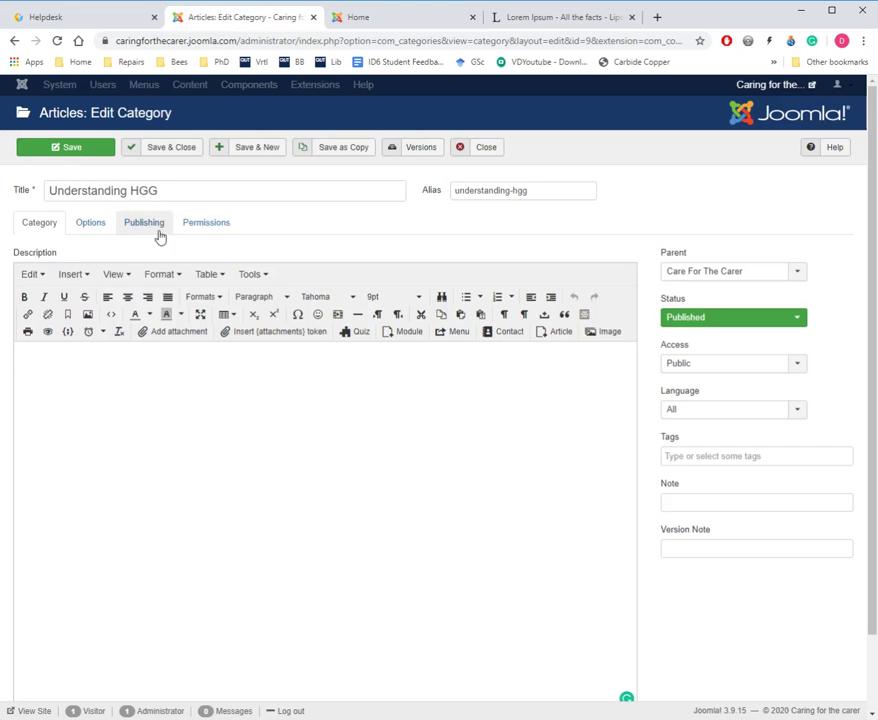
{"action": "left_click", "coordinate": [362, 19]}
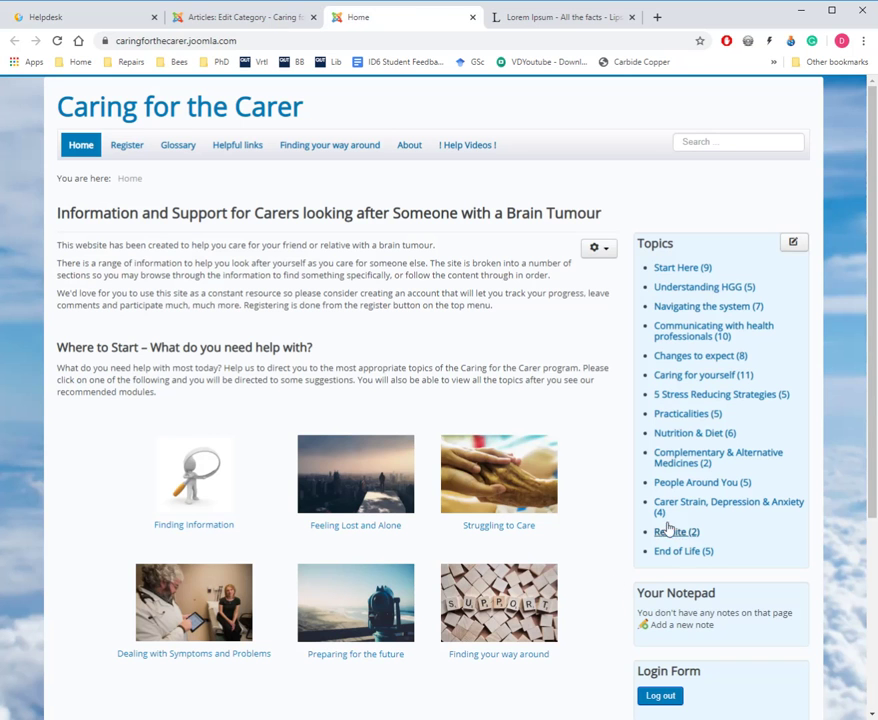
{"action": "left_click", "coordinate": [694, 289]}
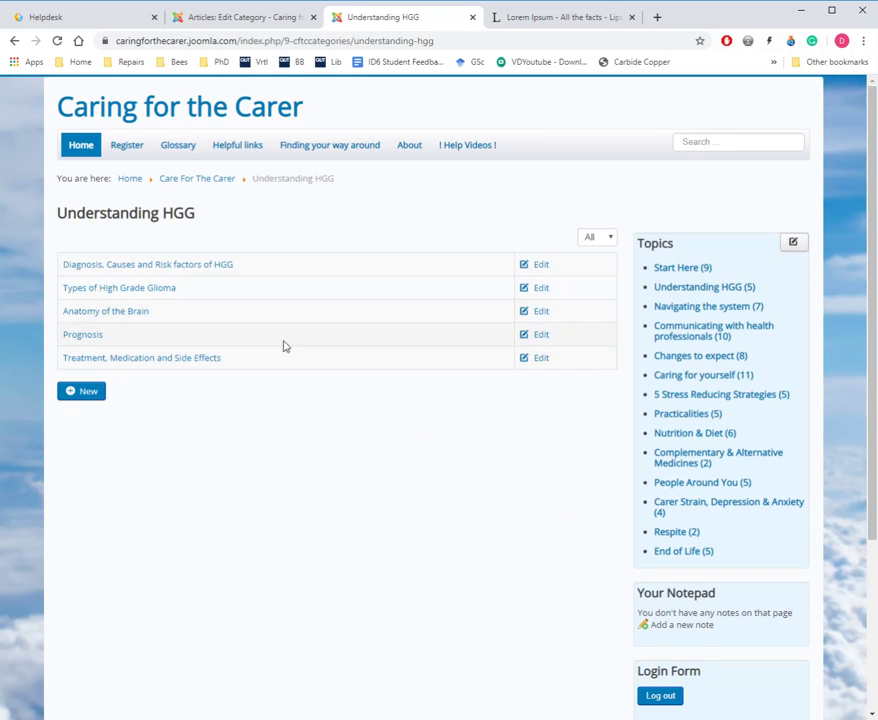
{"action": "left_click", "coordinate": [258, 18]}
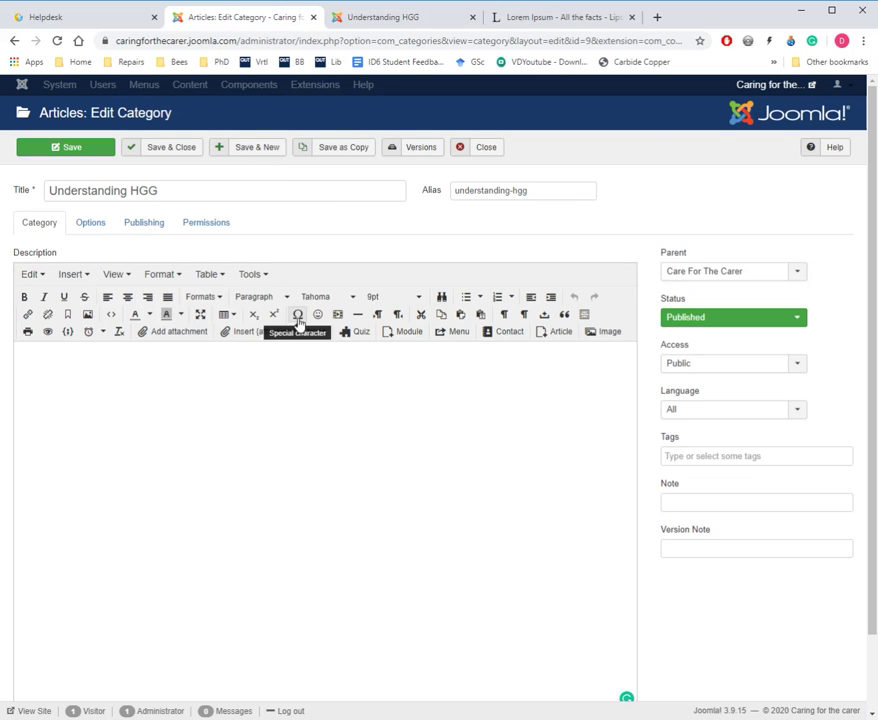
{"action": "left_click", "coordinate": [396, 19]}
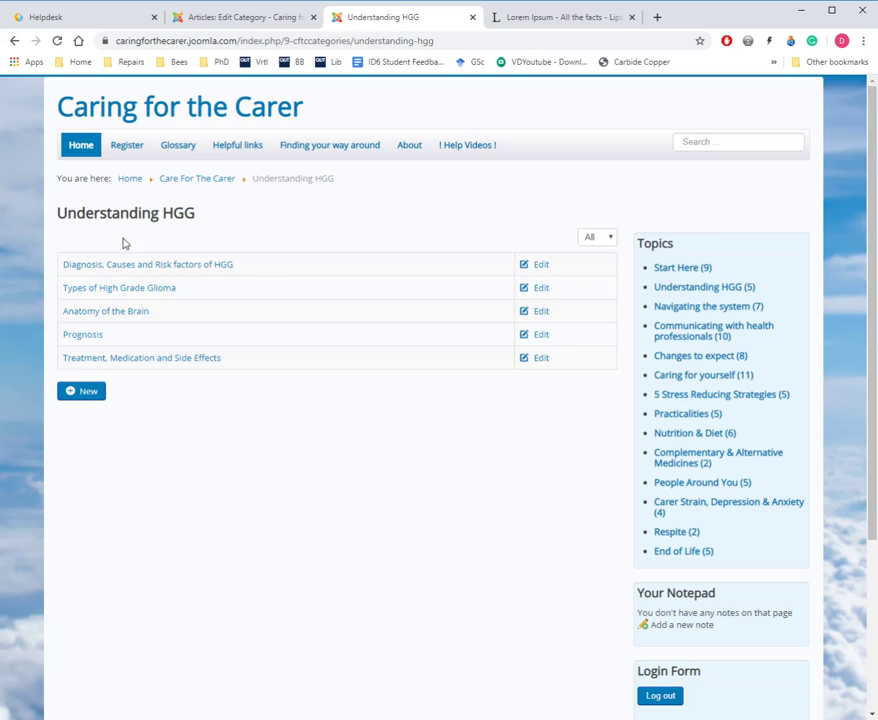
Step: Enter the description "Finding articles describing HGG is complex, so we have simplified it down into this set of helpful articles for you." and save the category
{"action": "left_click", "coordinate": [219, 18]}
{"action": "left_click", "coordinate": [104, 369]}
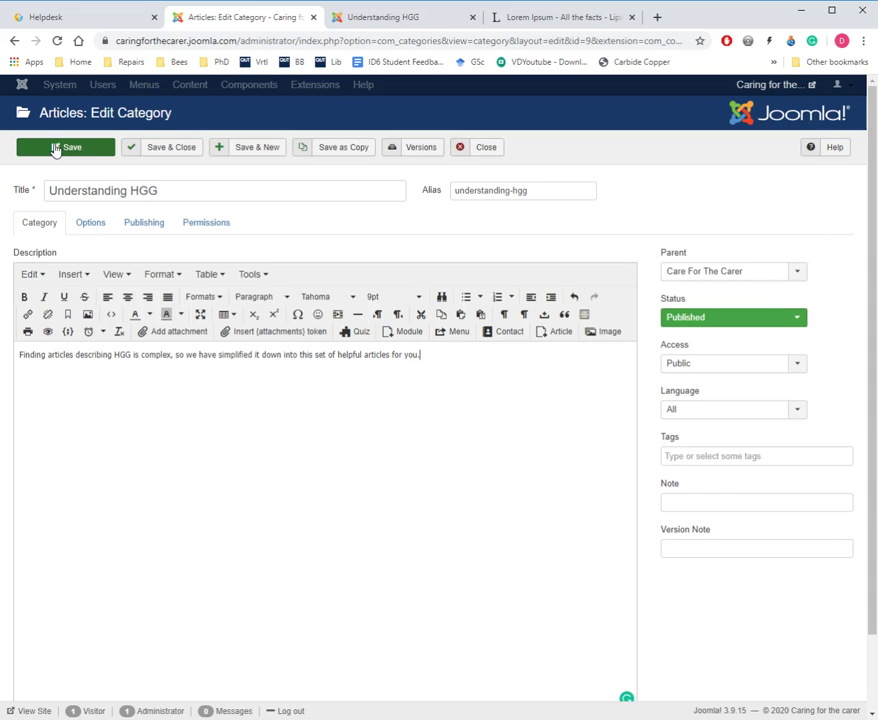
{"action": "left_click", "coordinate": [55, 150]}
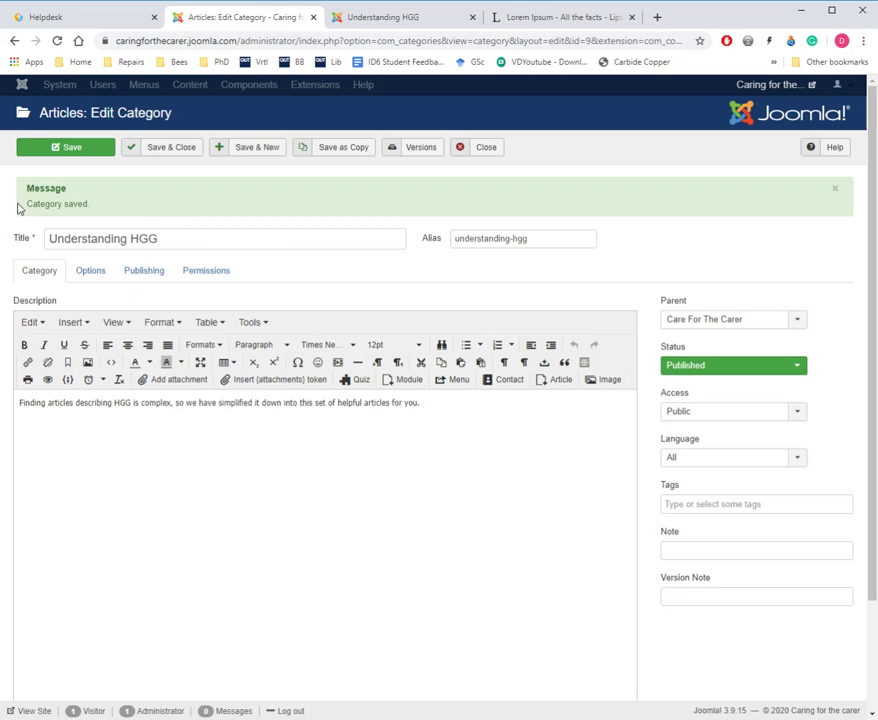
Step: Check the description on the live Understanding HGG page and review the category's Options, Publishing and Permissions settings
{"action": "left_click", "coordinate": [384, 20]}
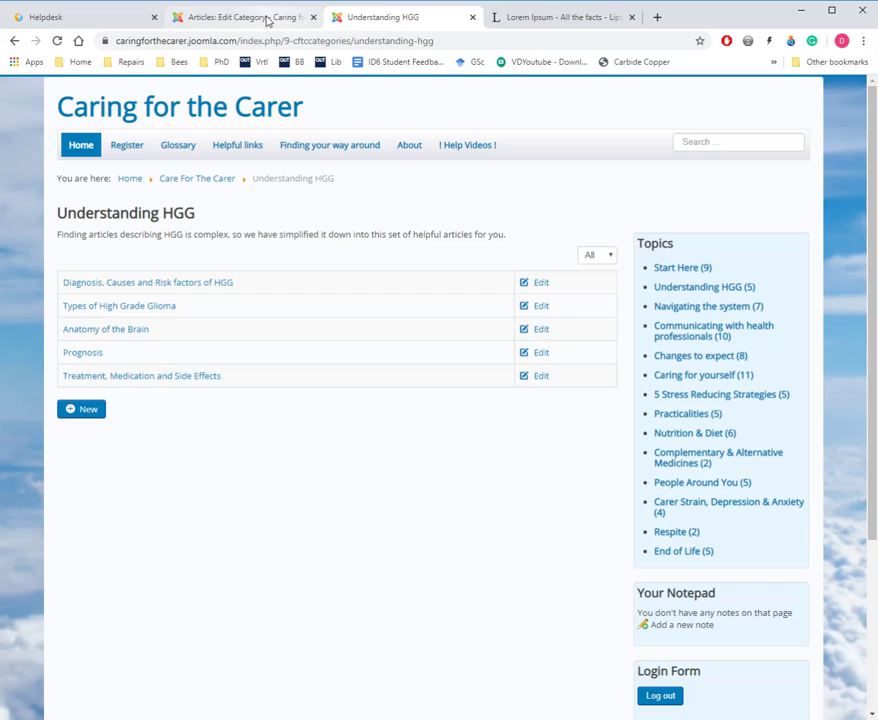
{"action": "left_click", "coordinate": [215, 17]}
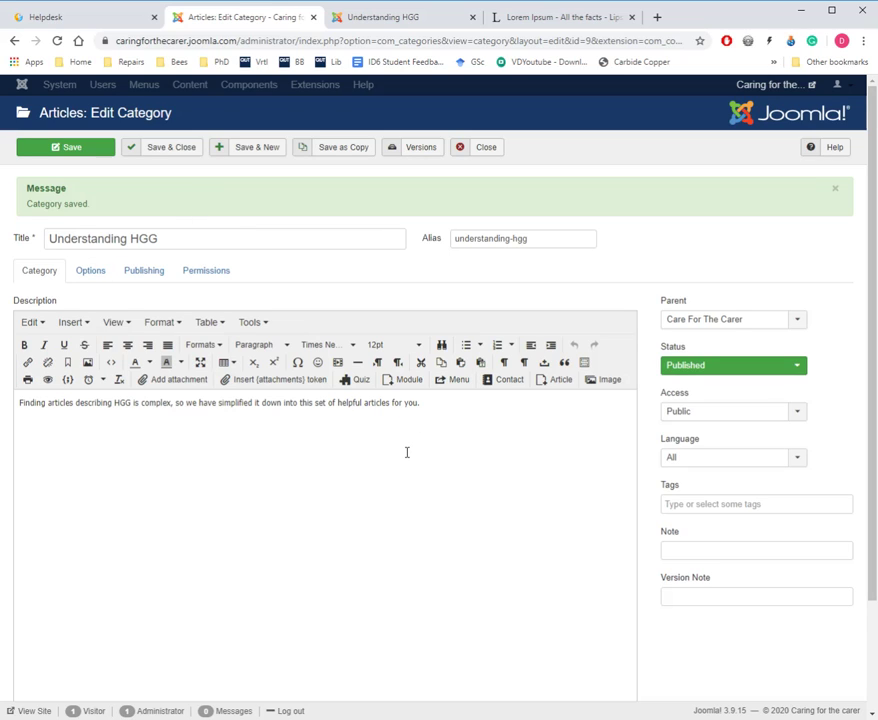
{"action": "left_click", "coordinate": [199, 402]}
{"action": "left_click", "coordinate": [91, 278]}
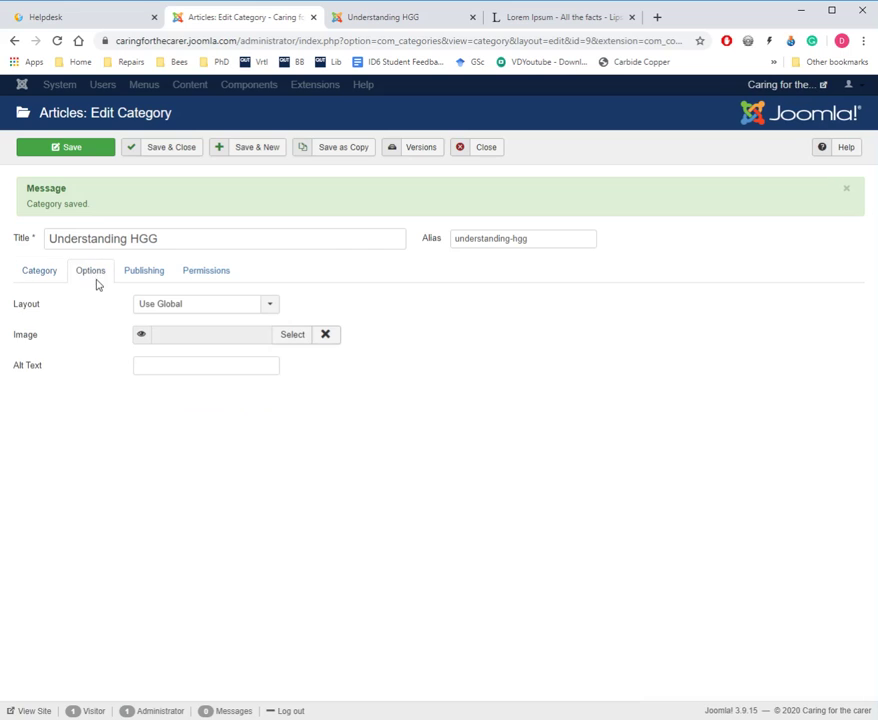
{"action": "left_click", "coordinate": [150, 275]}
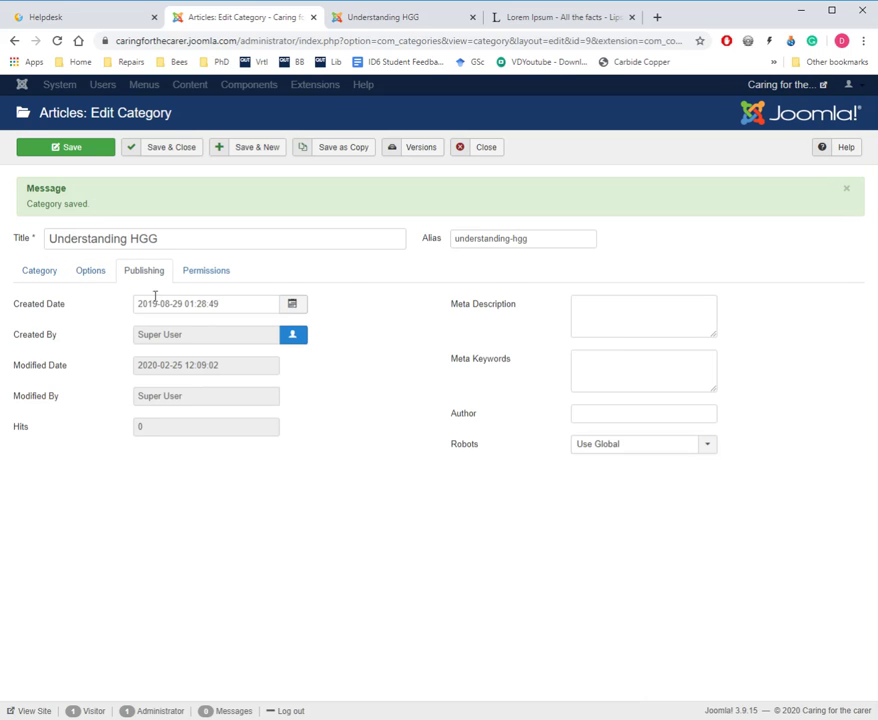
{"action": "left_click", "coordinate": [210, 275]}
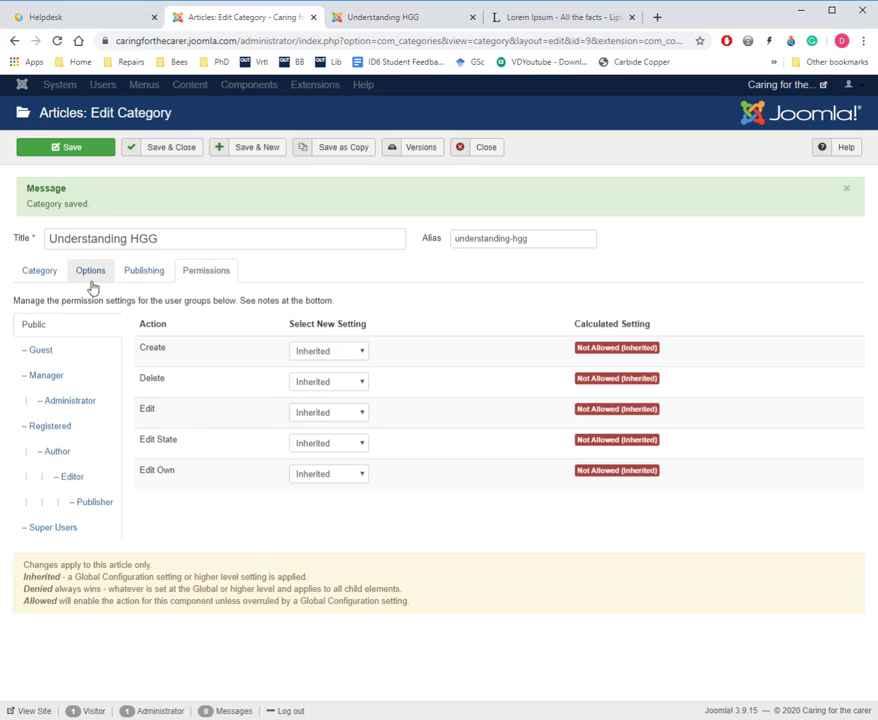
{"action": "left_click", "coordinate": [53, 277]}
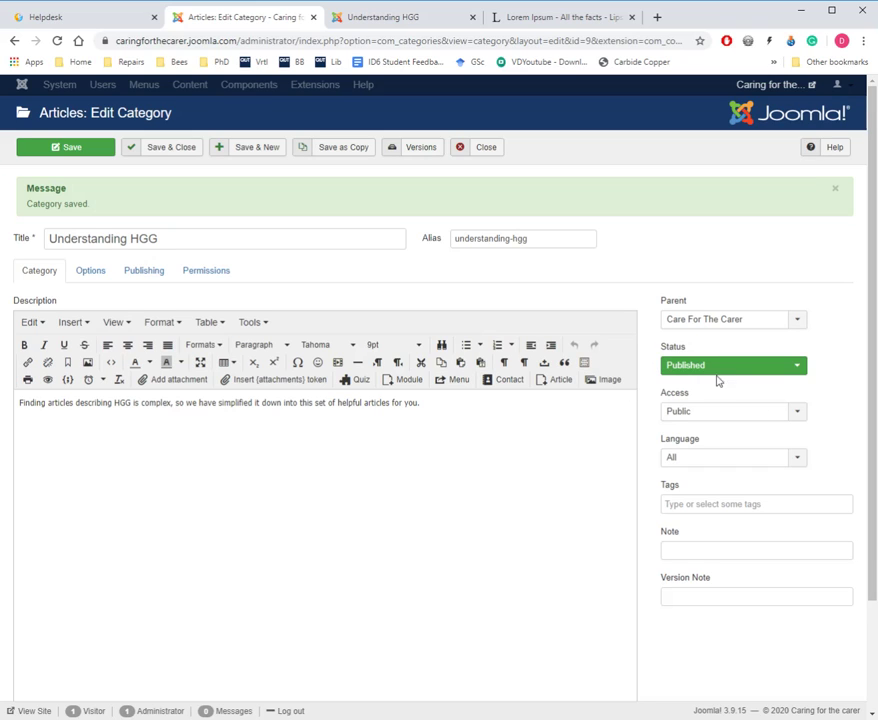
Step: Check the category's status choices, close the category, and view its articles on the live Understanding HGG page
{"action": "left_click", "coordinate": [799, 371]}
{"action": "left_click", "coordinate": [800, 373]}
{"action": "left_click", "coordinate": [486, 148]}
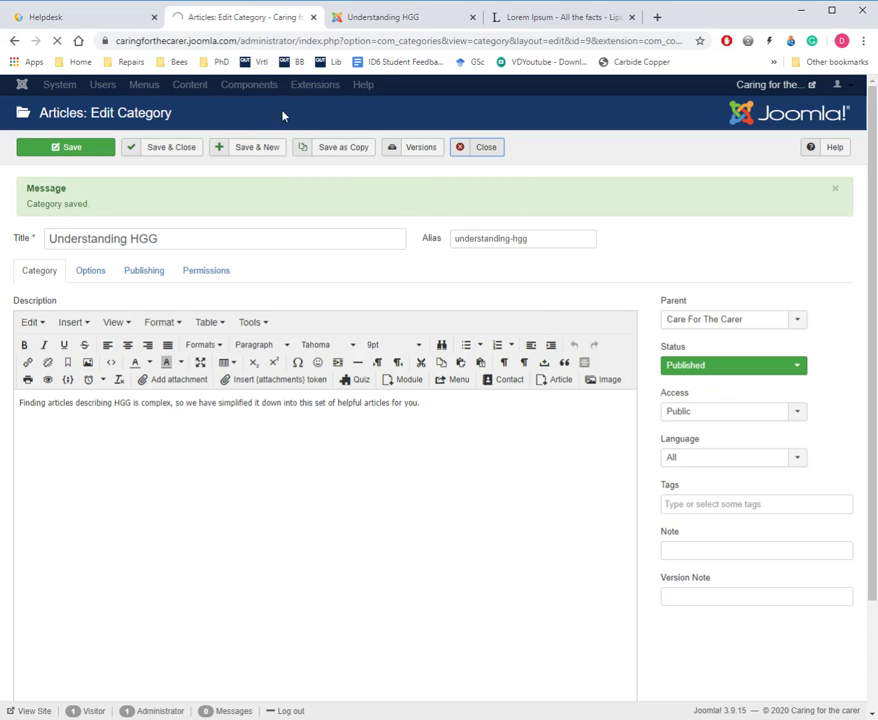
{"action": "left_click", "coordinate": [387, 18]}
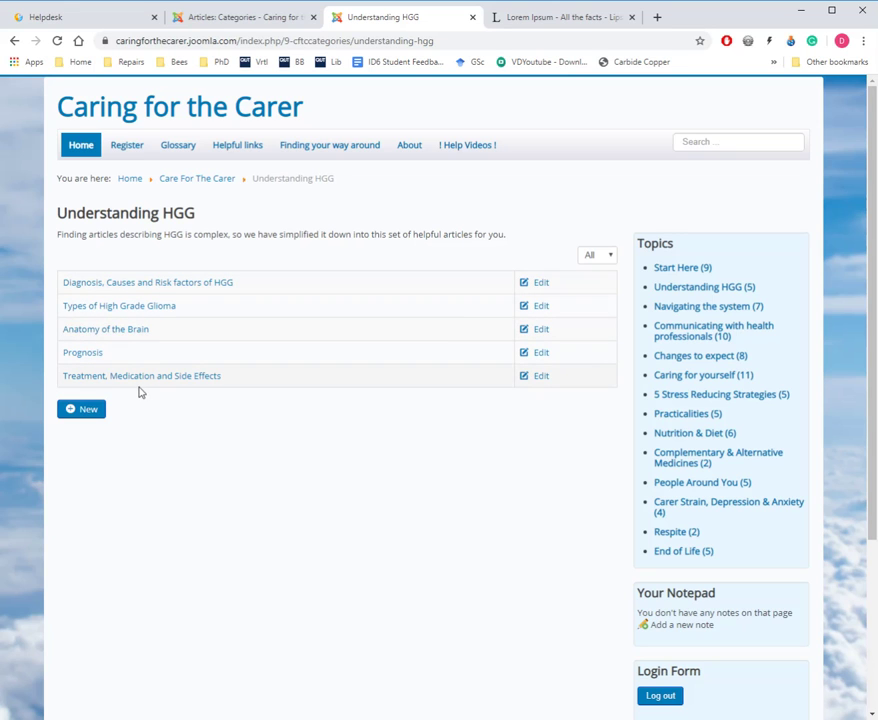
Step: Open the administrator's article list and set it to show 200 articles per page
{"action": "left_click", "coordinate": [241, 18]}
{"action": "left_click", "coordinate": [222, 86]}
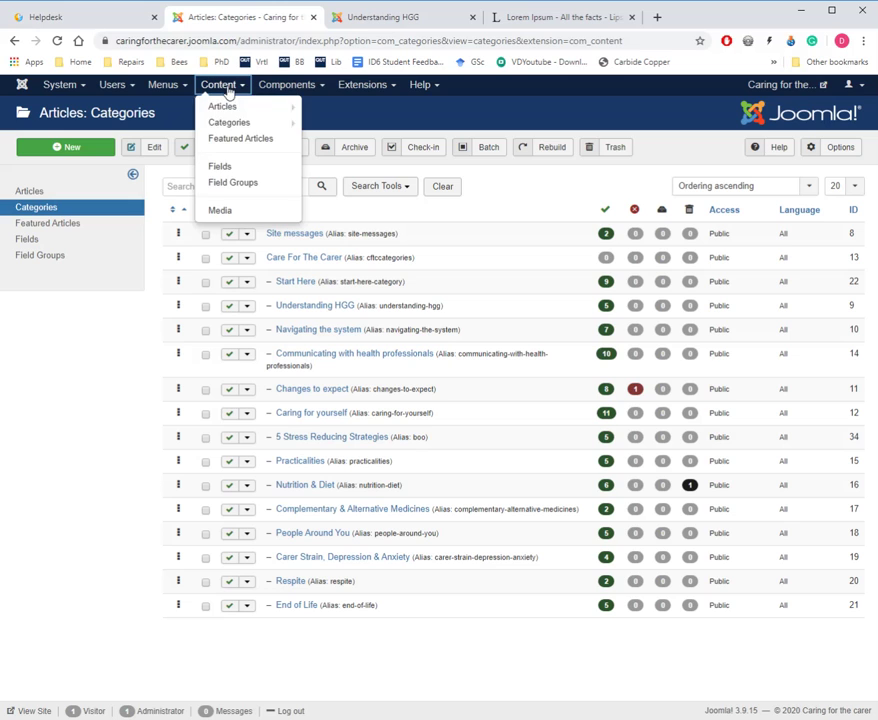
{"action": "left_click", "coordinate": [229, 110]}
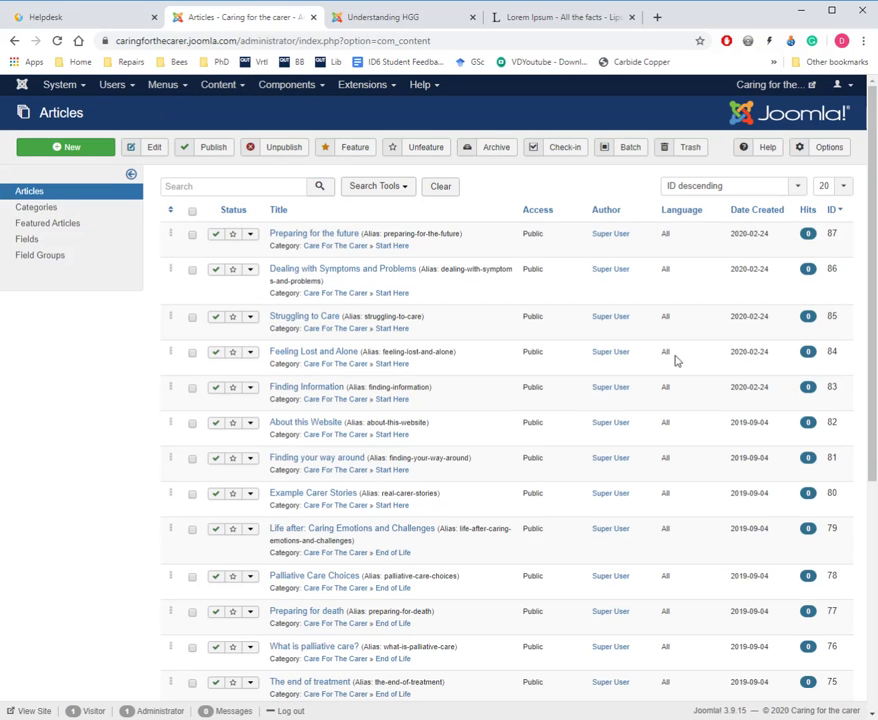
{"action": "scroll", "coordinate": [590, 449], "scroll_direction": "down", "scroll_amount": 4}
{"action": "scroll", "coordinate": [638, 530], "scroll_direction": "up", "scroll_amount": 1}
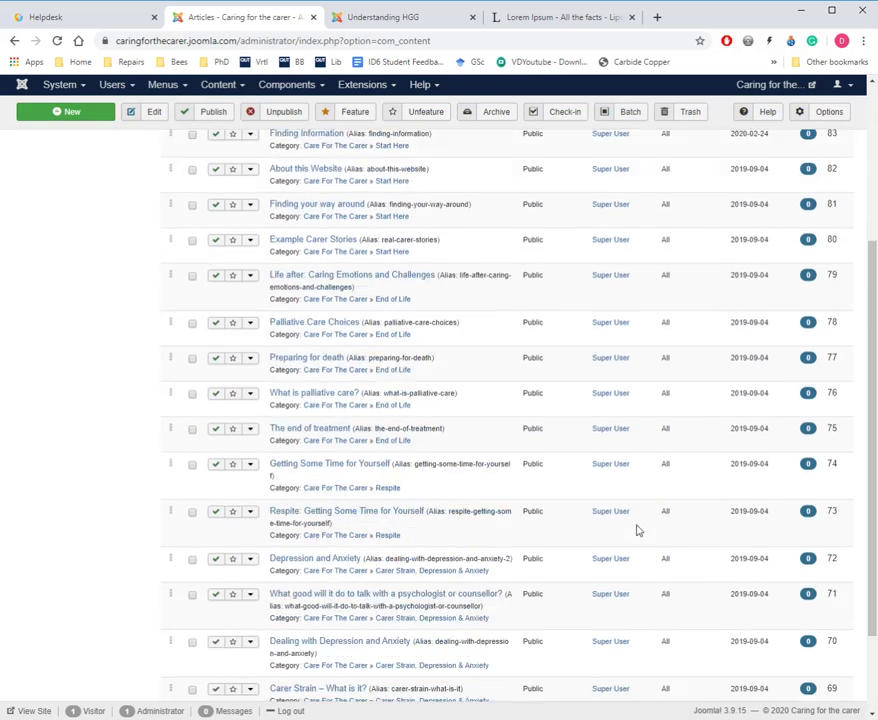
{"action": "scroll", "coordinate": [638, 530], "scroll_direction": "up", "scroll_amount": 3}
{"action": "left_click", "coordinate": [843, 187]}
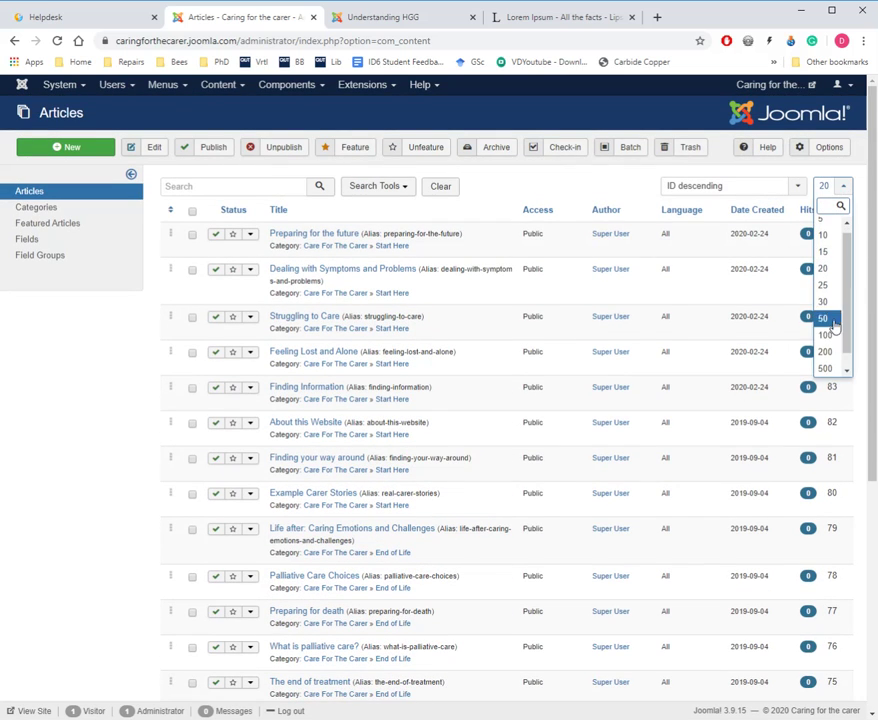
{"action": "left_click", "coordinate": [829, 354]}
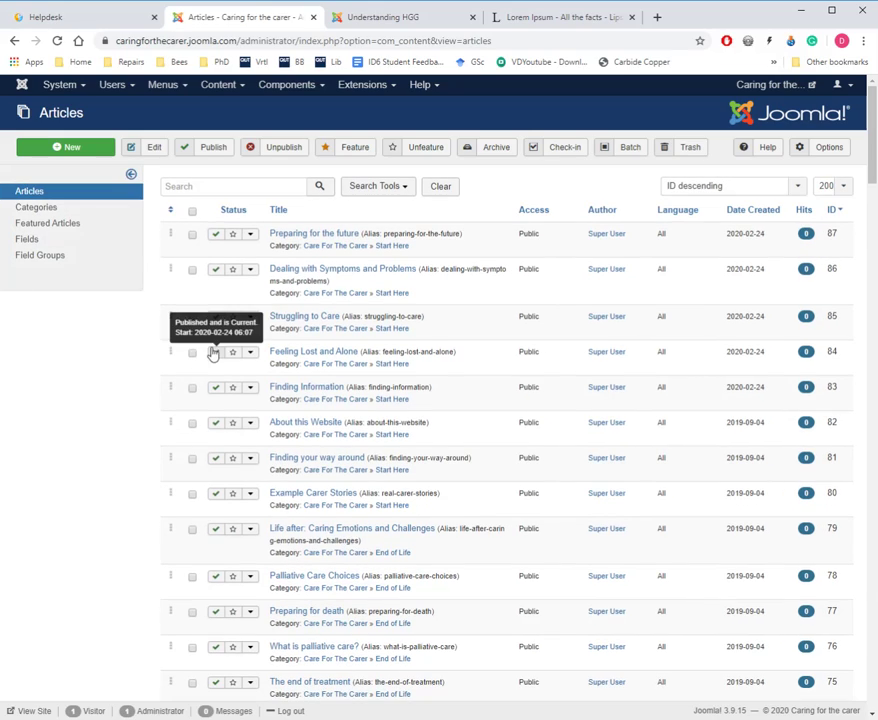
Step: Look through the full article list, including the articles in the Understanding HGG category
{"action": "scroll", "coordinate": [549, 323], "scroll_direction": "down", "scroll_amount": 10}
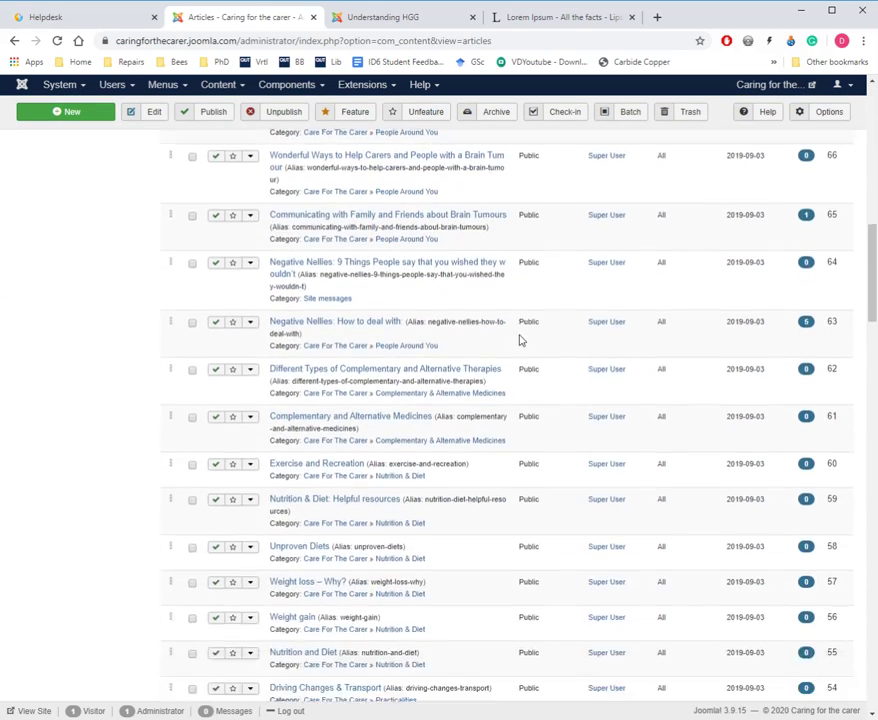
{"action": "scroll", "coordinate": [519, 340], "scroll_direction": "down", "scroll_amount": 12}
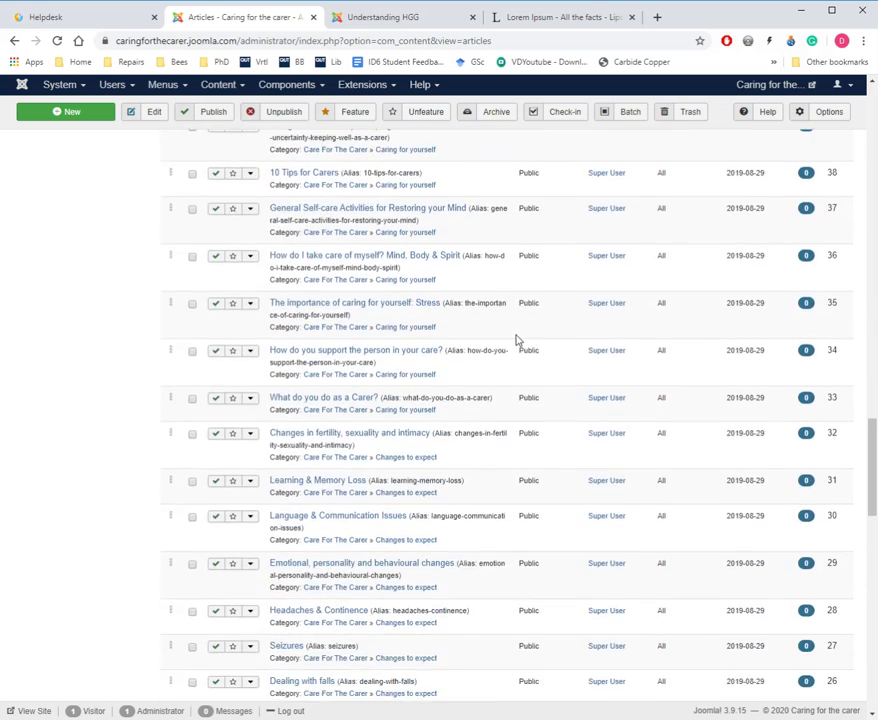
{"action": "scroll", "coordinate": [519, 340], "scroll_direction": "down", "scroll_amount": 12}
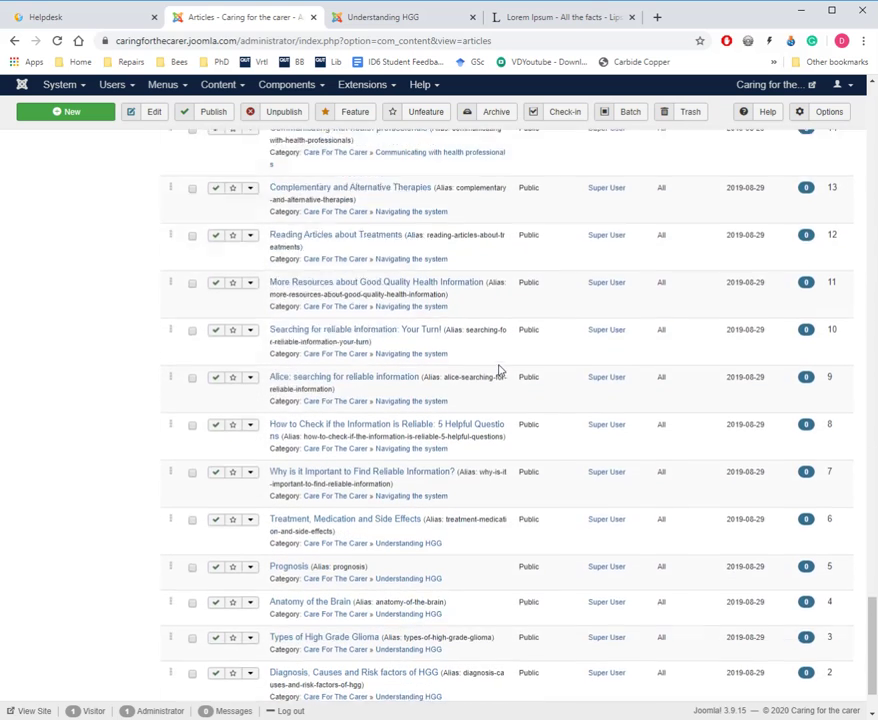
{"action": "scroll", "coordinate": [500, 370], "scroll_direction": "down", "scroll_amount": 3}
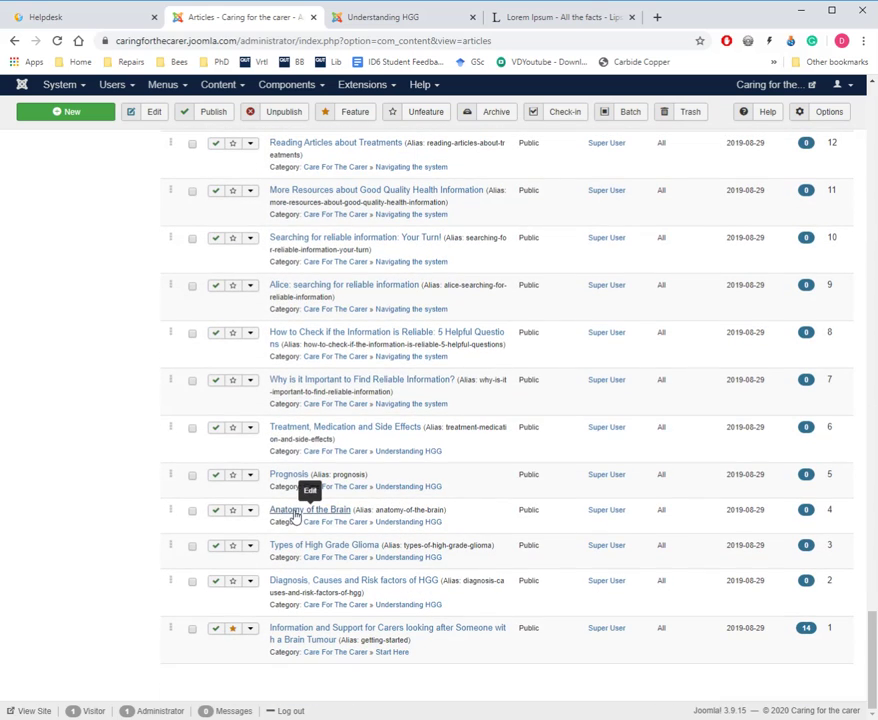
{"action": "scroll", "coordinate": [400, 605], "scroll_direction": "up", "scroll_amount": 20}
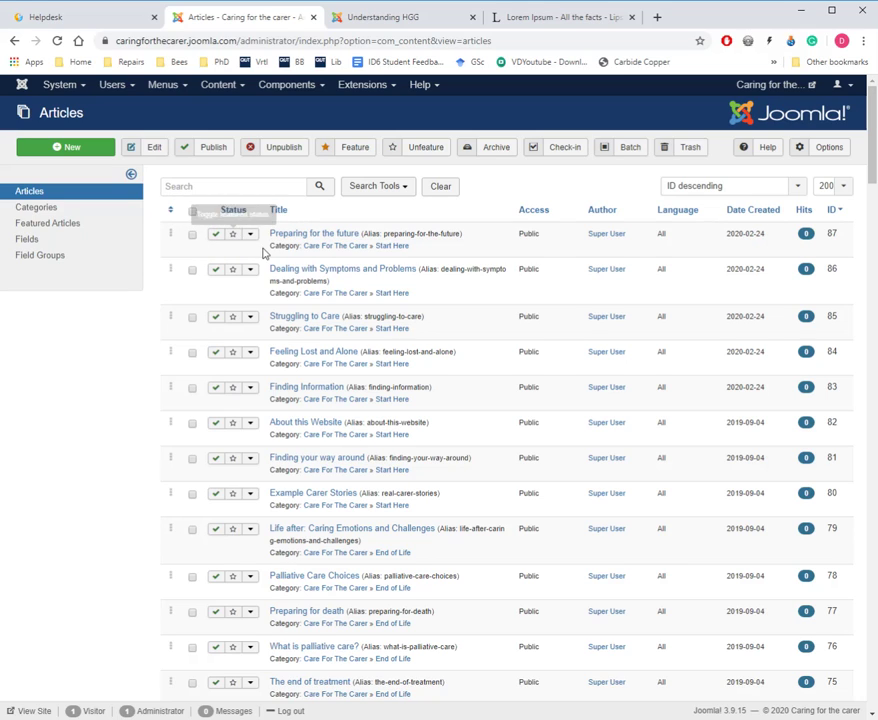
Step: Examine the archive and trash options for the "Preparing for the future" article without applying any
{"action": "left_click", "coordinate": [249, 236]}
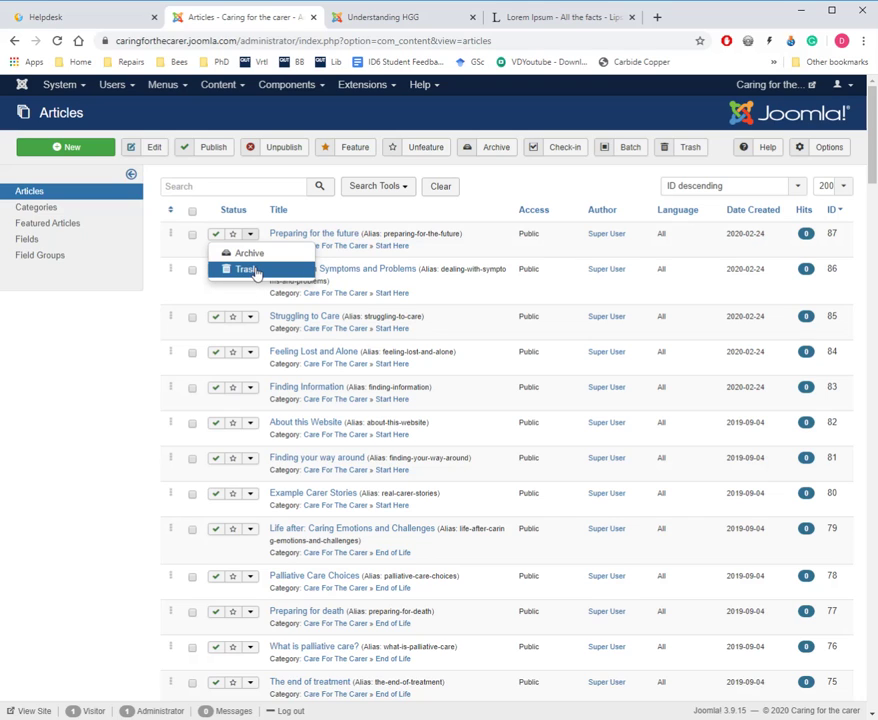
{"action": "left_click", "coordinate": [142, 337]}
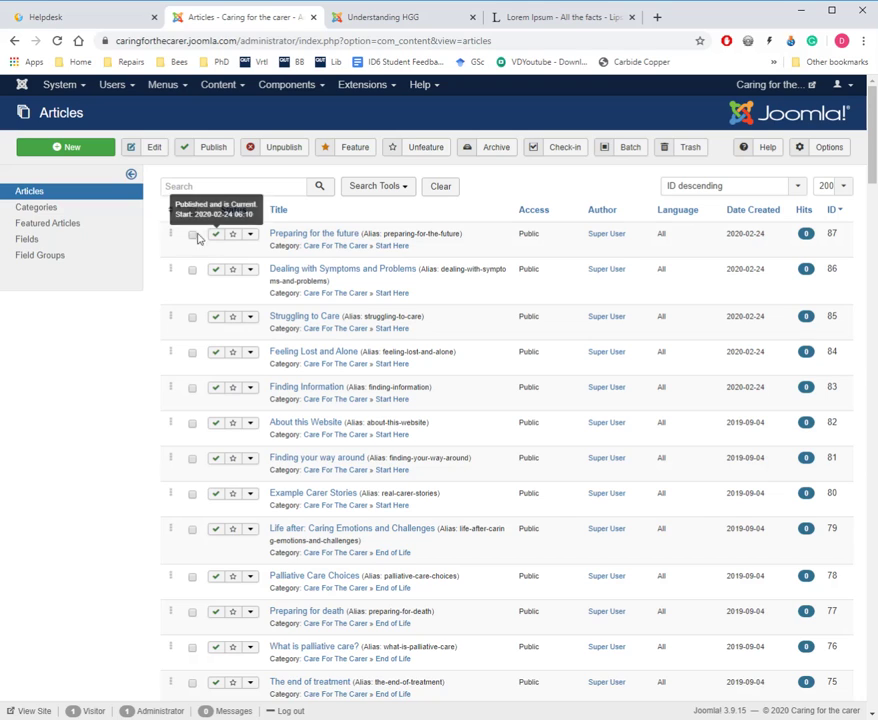
Step: Select the first four articles individually, then select and deselect every article in the list
{"action": "left_click", "coordinate": [192, 234]}
{"action": "left_click", "coordinate": [192, 270]}
{"action": "left_click", "coordinate": [192, 317]}
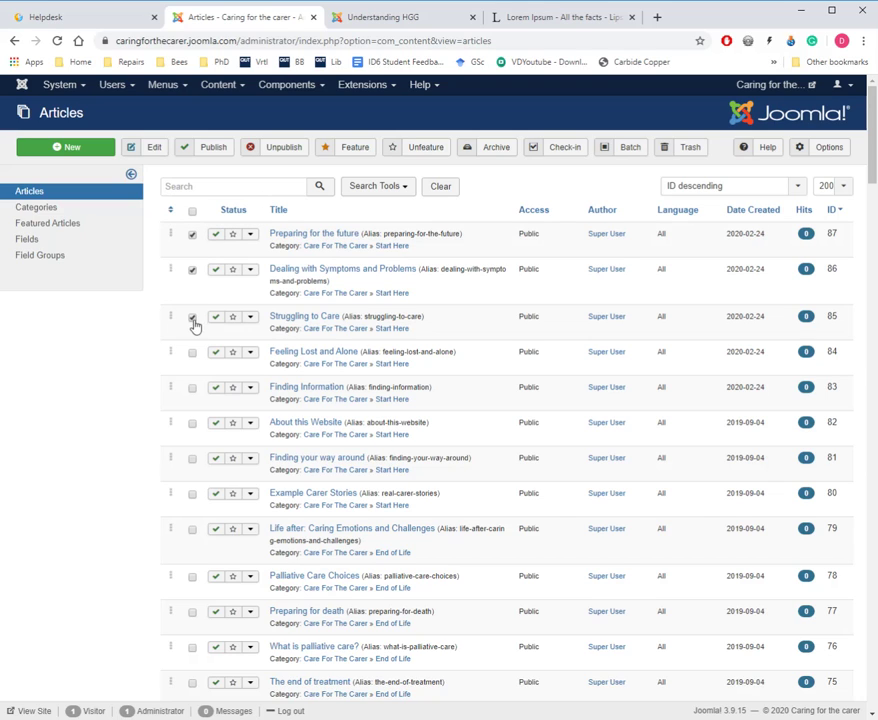
{"action": "left_click", "coordinate": [192, 352]}
{"action": "left_click", "coordinate": [194, 214]}
{"action": "left_click", "coordinate": [194, 214]}
Step: Filter the article list to Unpublished articles, then reset the status filter
{"action": "left_click", "coordinate": [397, 197]}
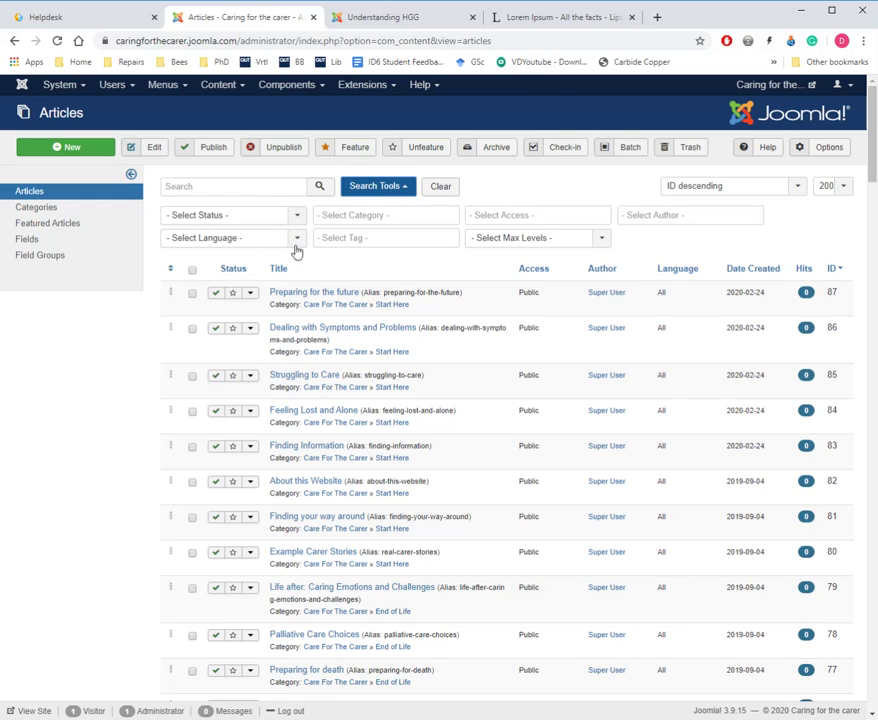
{"action": "left_click", "coordinate": [266, 218]}
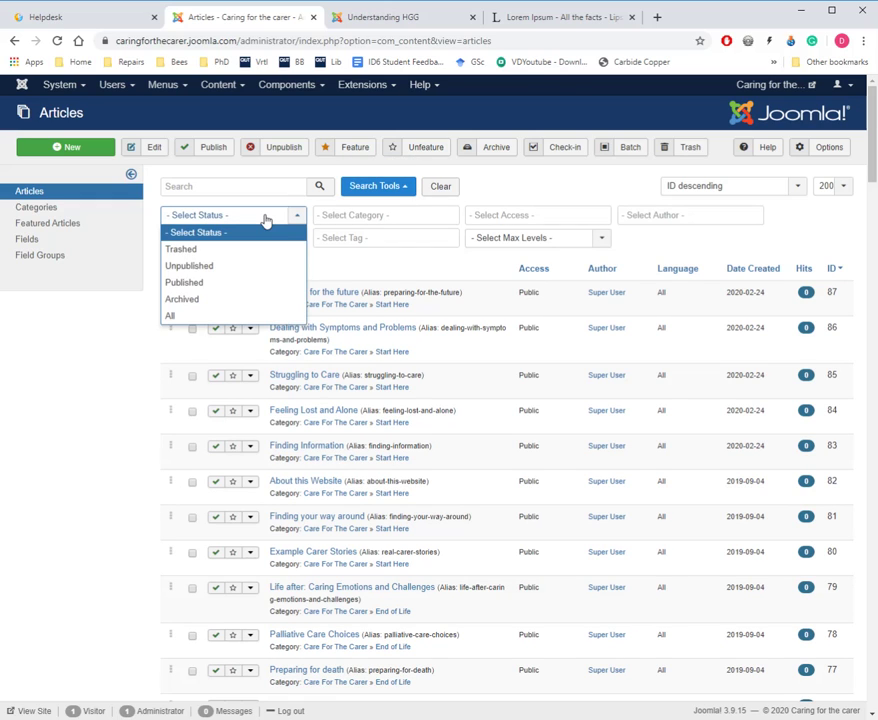
{"action": "left_click", "coordinate": [199, 267]}
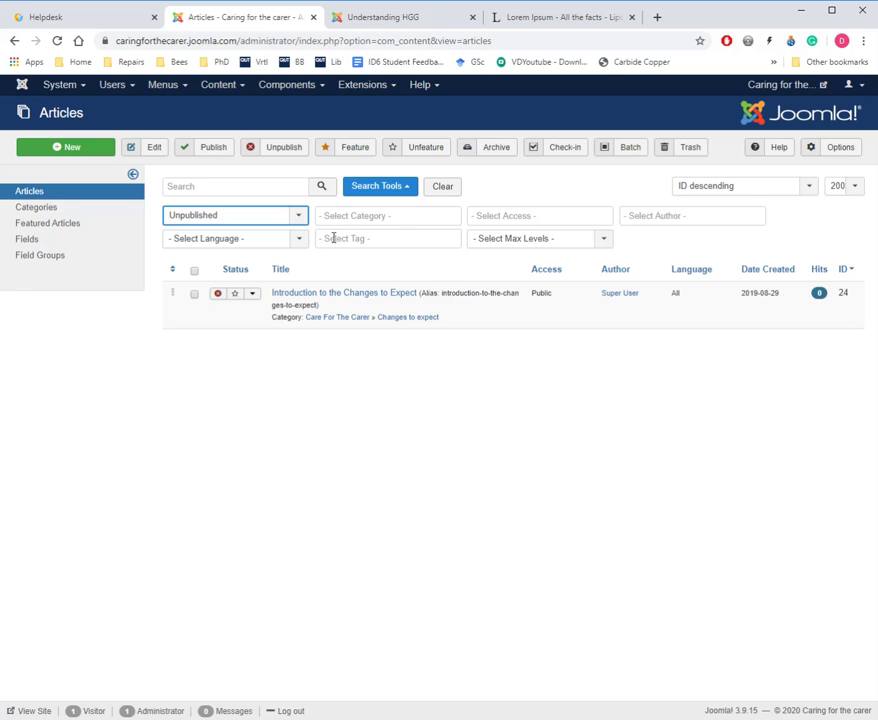
{"action": "left_click", "coordinate": [298, 215]}
{"action": "left_click", "coordinate": [231, 236]}
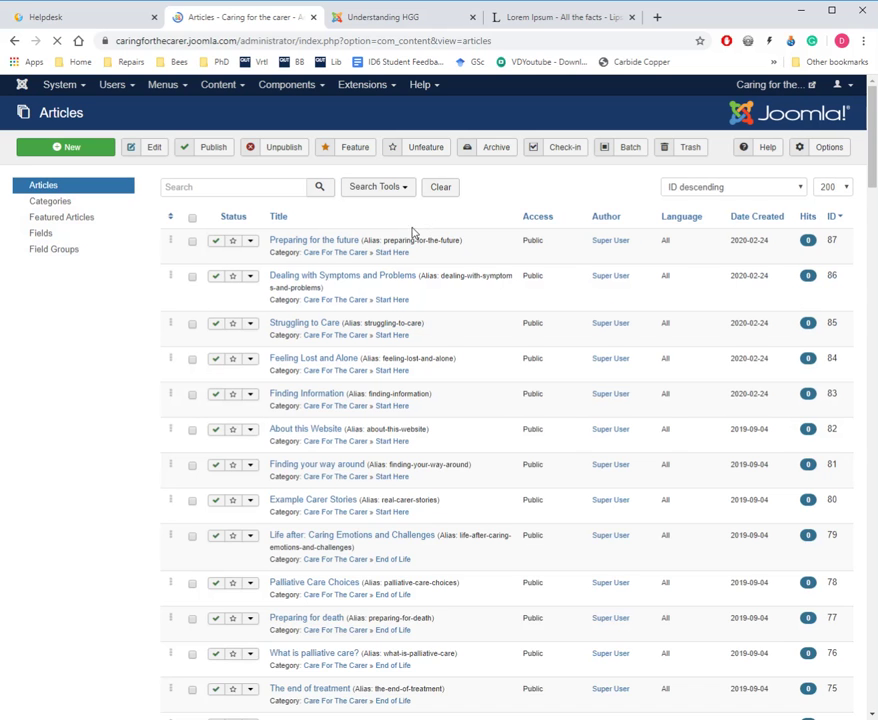
Step: Filter the article list by the "Changes to expect" category
{"action": "left_click", "coordinate": [382, 188]}
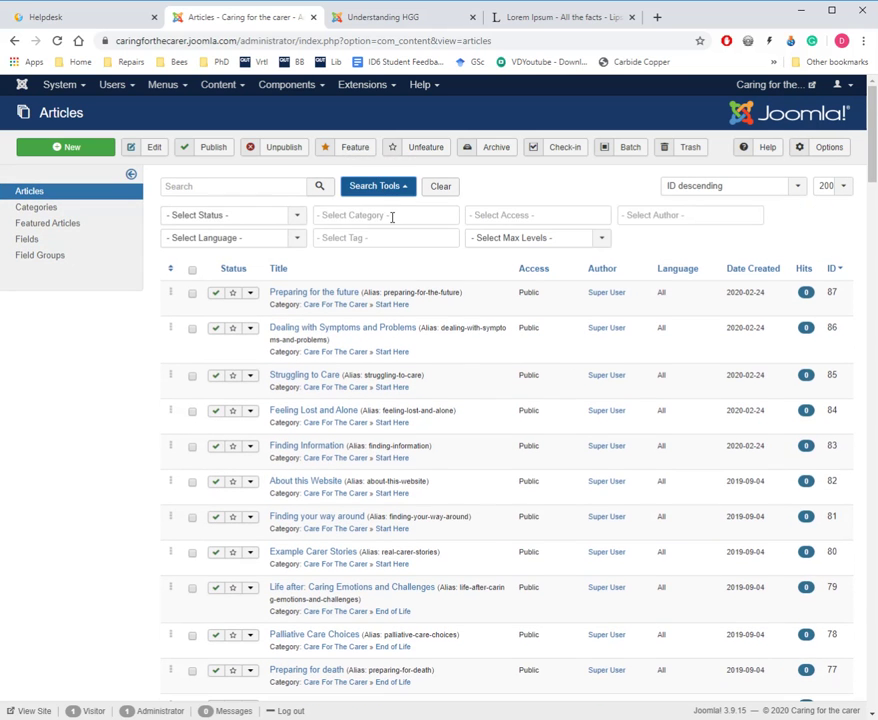
{"action": "left_click", "coordinate": [392, 217]}
{"action": "scroll", "coordinate": [450, 307], "scroll_direction": "down", "scroll_amount": 2}
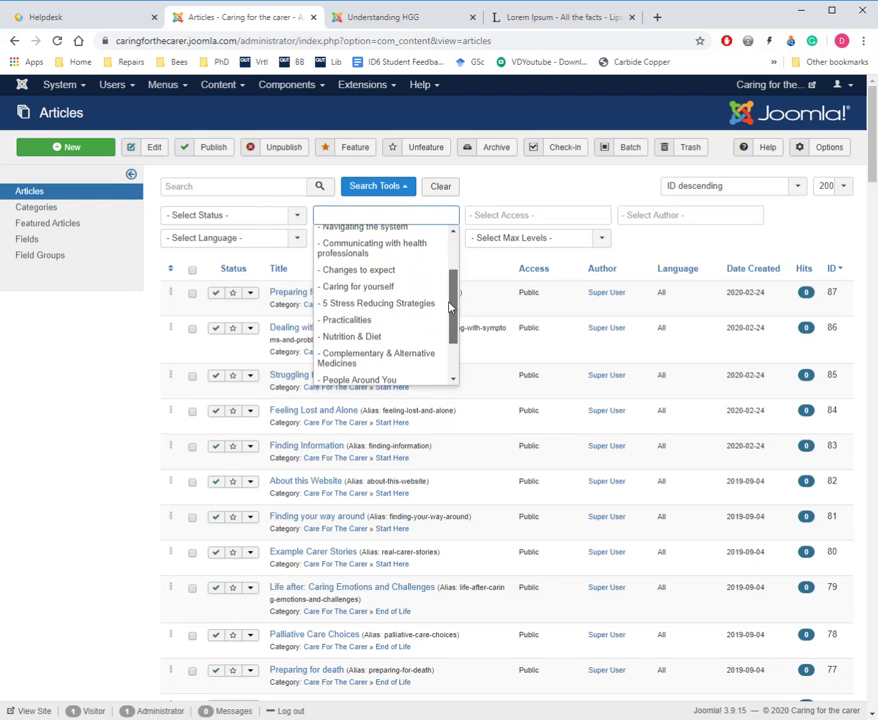
{"action": "left_click", "coordinate": [362, 270]}
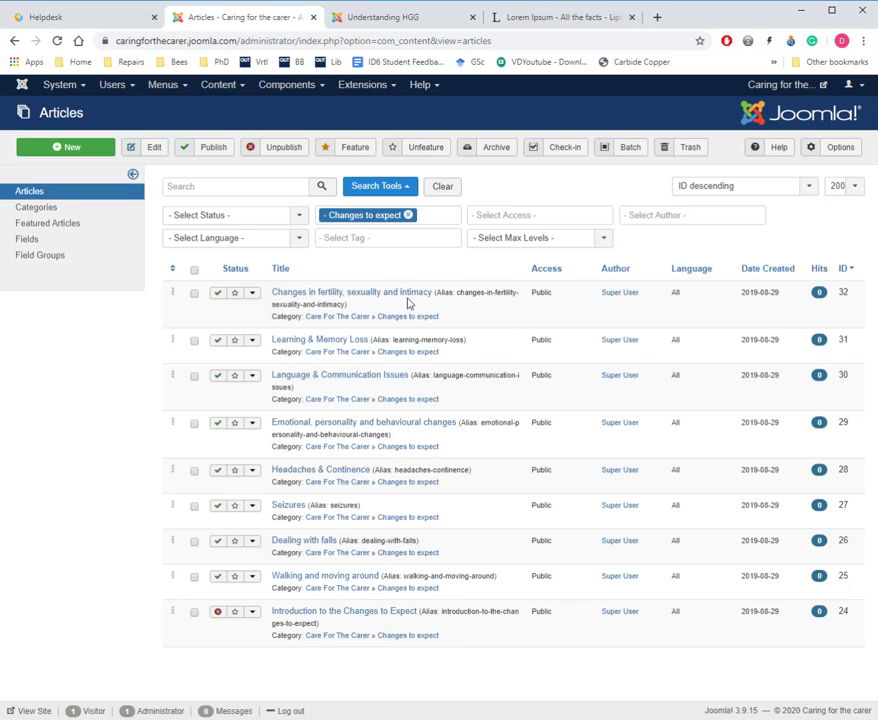
Step: Open the "Learning & Memory Loss" article and examine its body text, publishing fields and attachments
{"action": "left_click", "coordinate": [296, 343]}
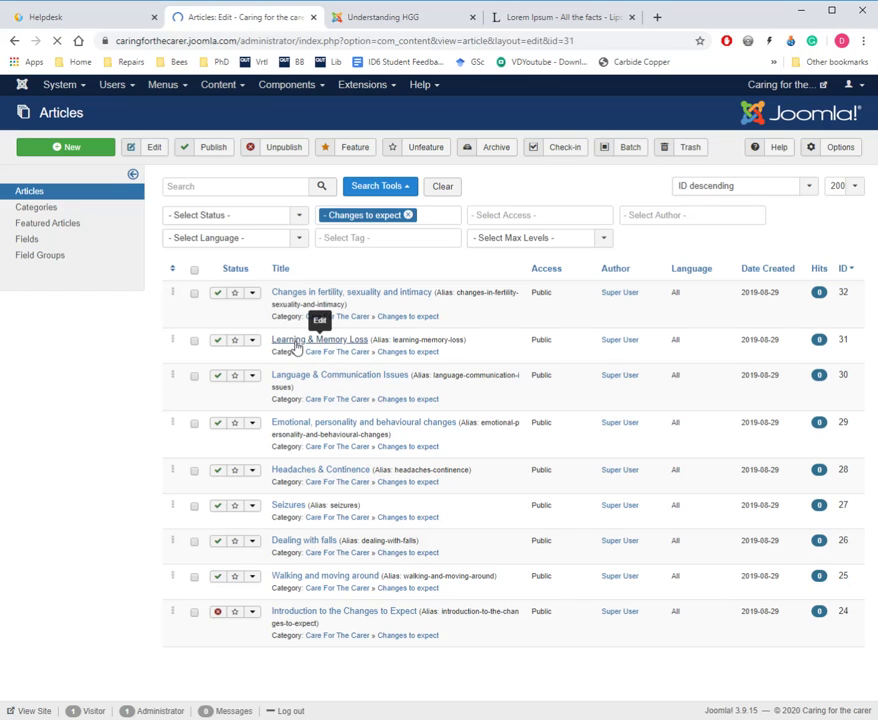
{"action": "scroll", "coordinate": [327, 447], "scroll_direction": "down", "scroll_amount": 2}
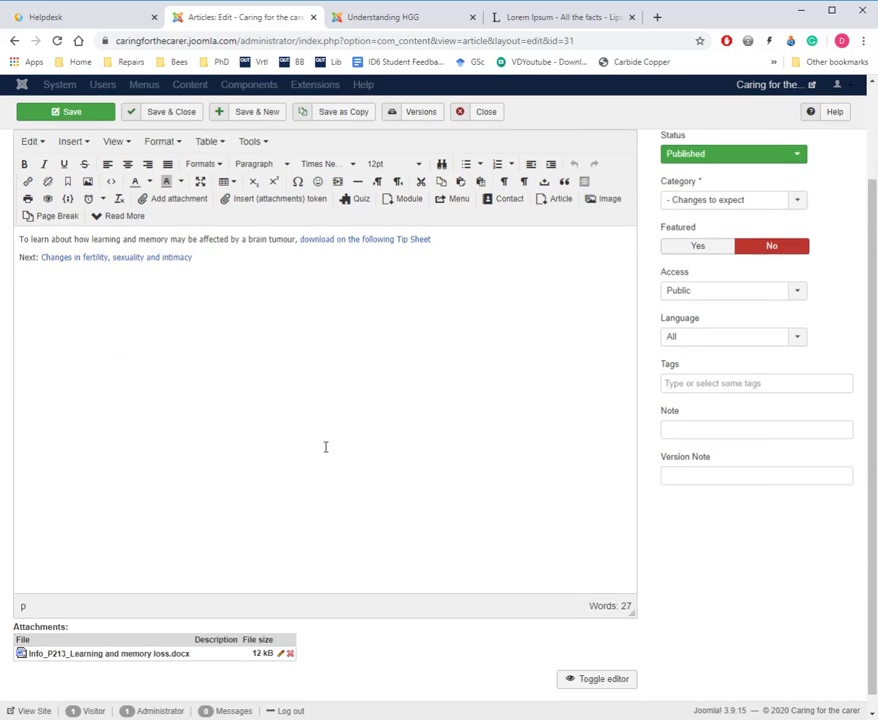
{"action": "scroll", "coordinate": [56, 331], "scroll_direction": "up", "scroll_amount": 2}
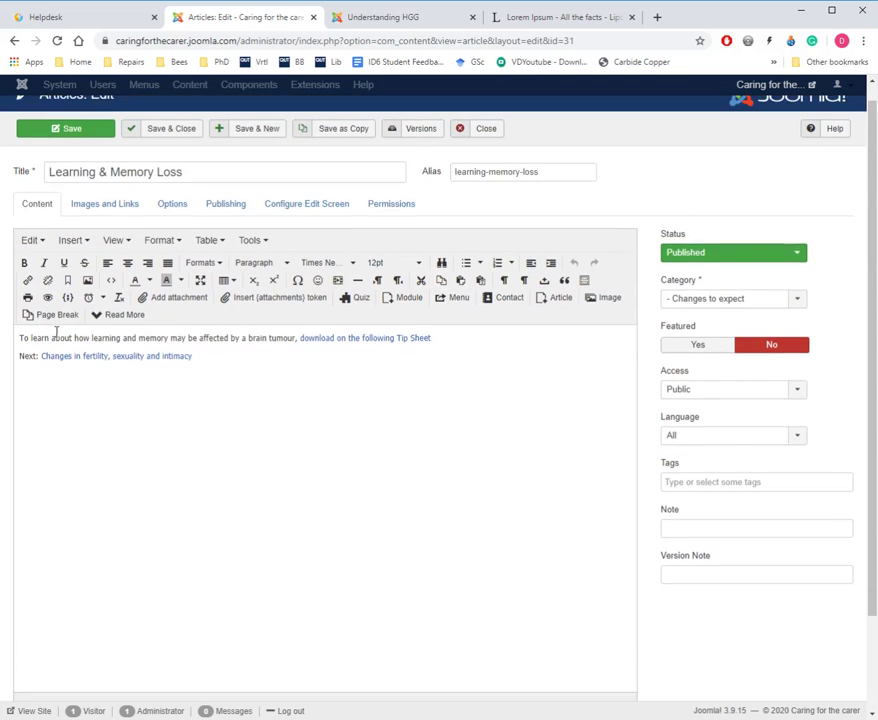
{"action": "scroll", "coordinate": [437, 429], "scroll_direction": "down", "scroll_amount": 2}
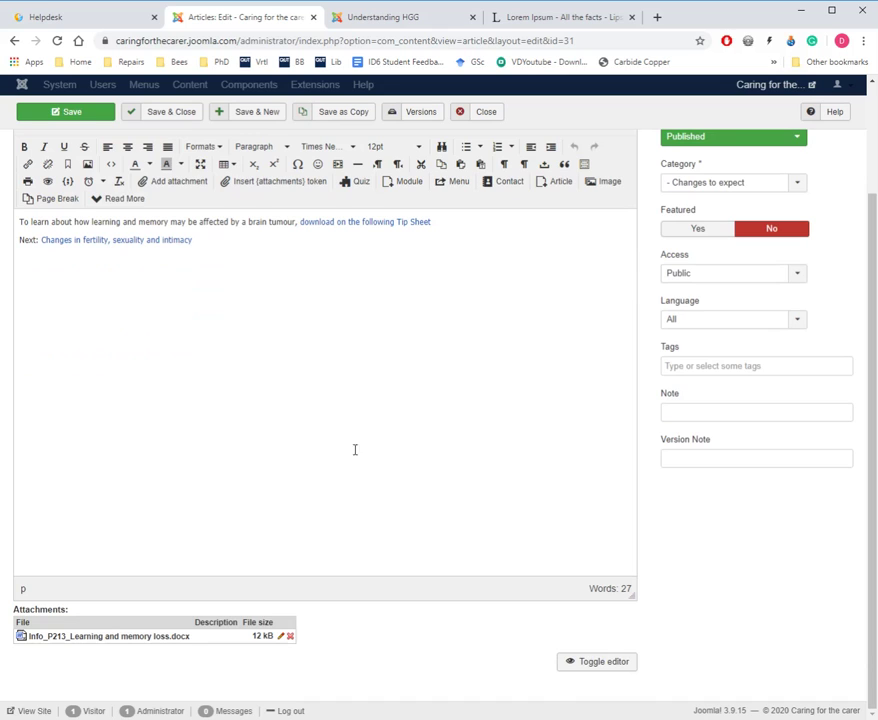
{"action": "scroll", "coordinate": [354, 450], "scroll_direction": "up", "scroll_amount": 1}
{"action": "scroll", "coordinate": [181, 456], "scroll_direction": "down", "scroll_amount": 1}
{"action": "scroll", "coordinate": [182, 460], "scroll_direction": "up", "scroll_amount": 2}
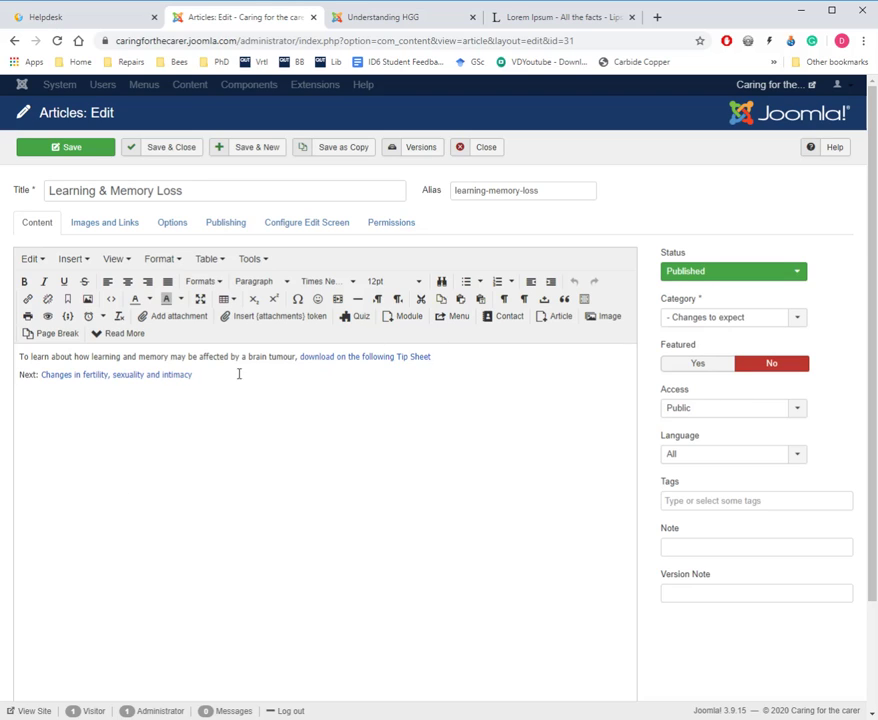
{"action": "scroll", "coordinate": [323, 492], "scroll_direction": "down", "scroll_amount": 2}
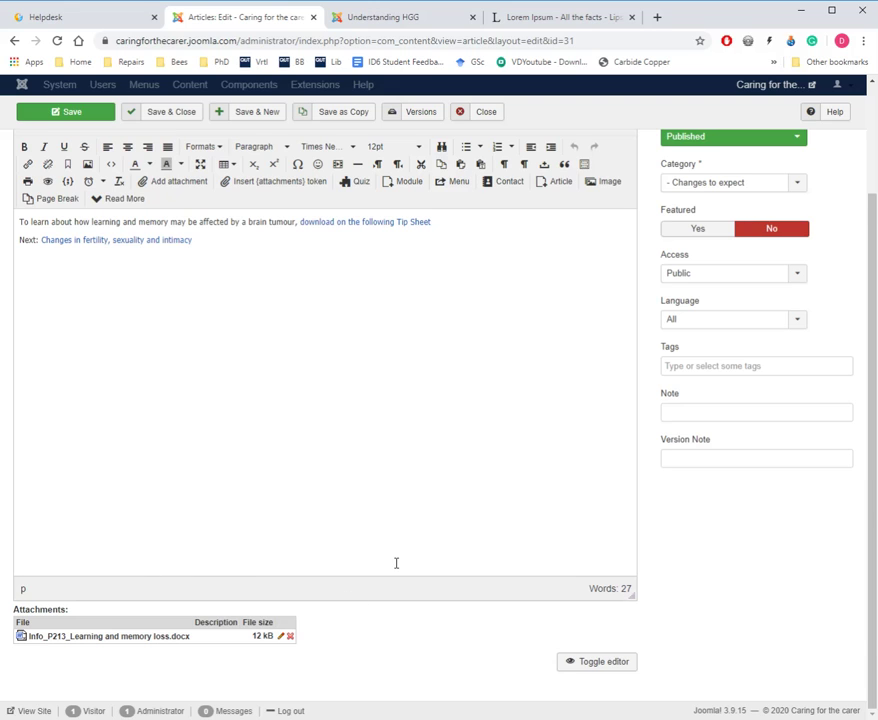
{"action": "scroll", "coordinate": [396, 563], "scroll_direction": "up", "scroll_amount": 2}
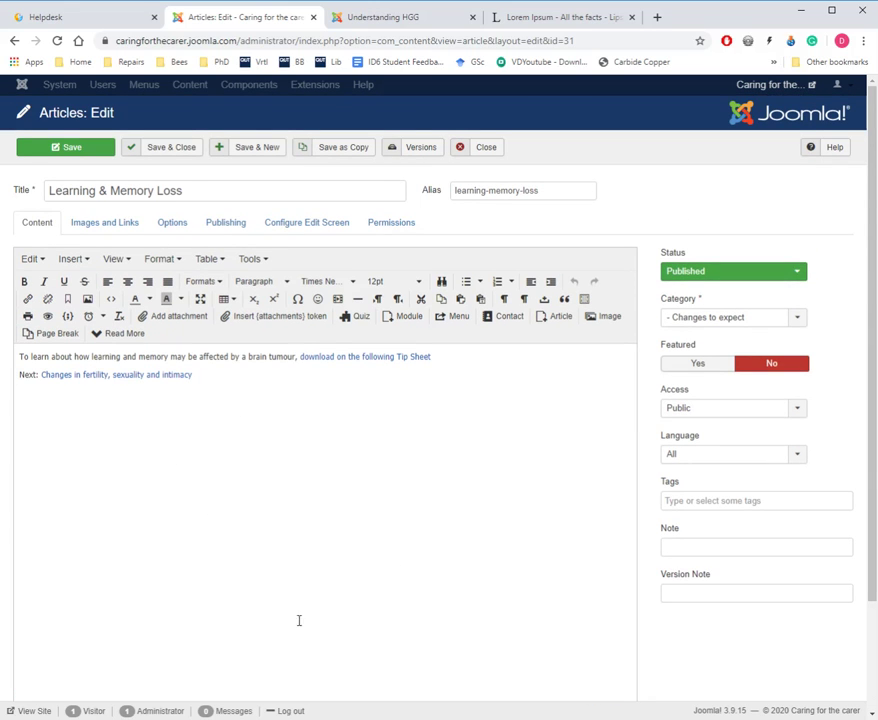
Step: Review the article's image and link fields, display options, publishing details and user group permissions without changing any
{"action": "left_click", "coordinate": [114, 226]}
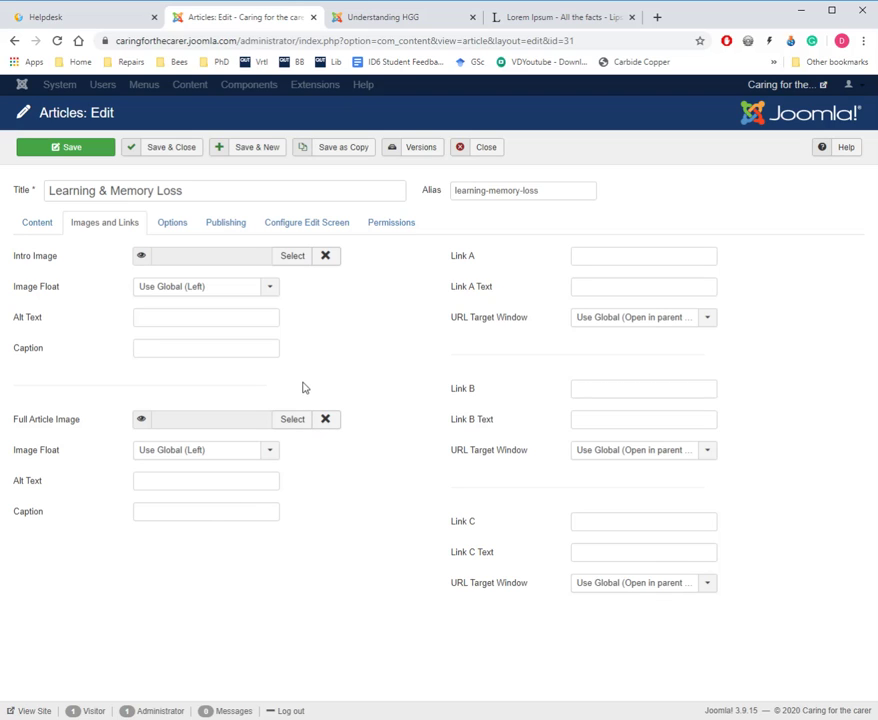
{"action": "left_click", "coordinate": [174, 223]}
{"action": "scroll", "coordinate": [487, 388], "scroll_direction": "down", "scroll_amount": 2}
{"action": "scroll", "coordinate": [487, 388], "scroll_direction": "down", "scroll_amount": 3}
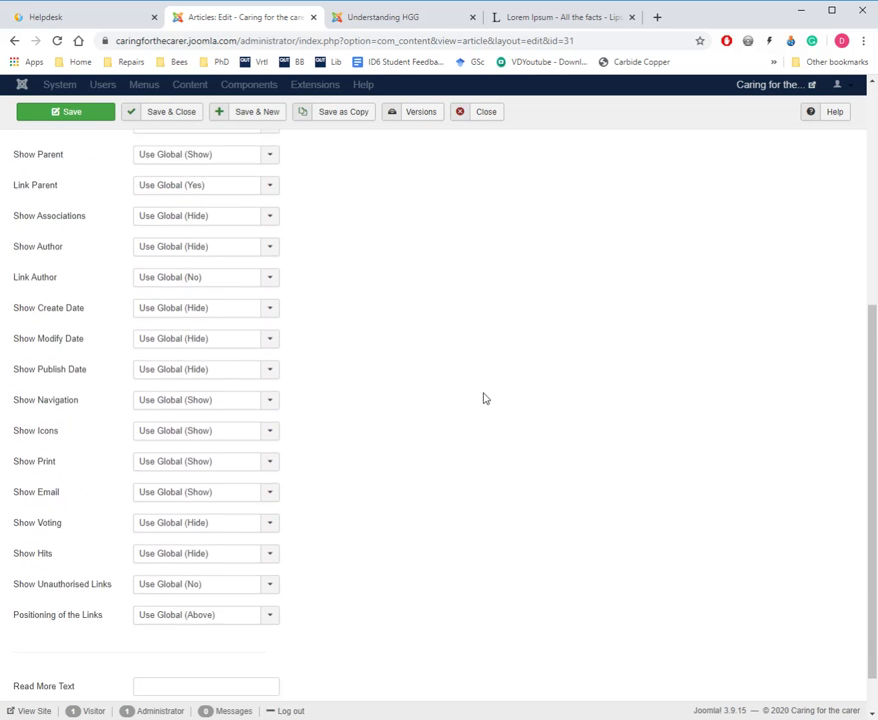
{"action": "scroll", "coordinate": [204, 478], "scroll_direction": "up", "scroll_amount": 5}
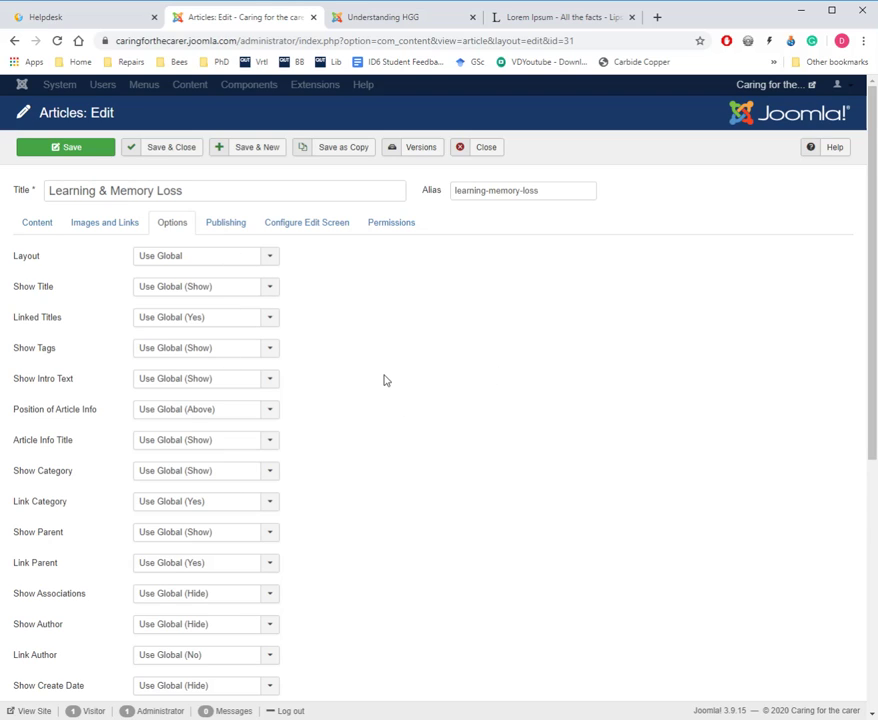
{"action": "left_click", "coordinate": [225, 222]}
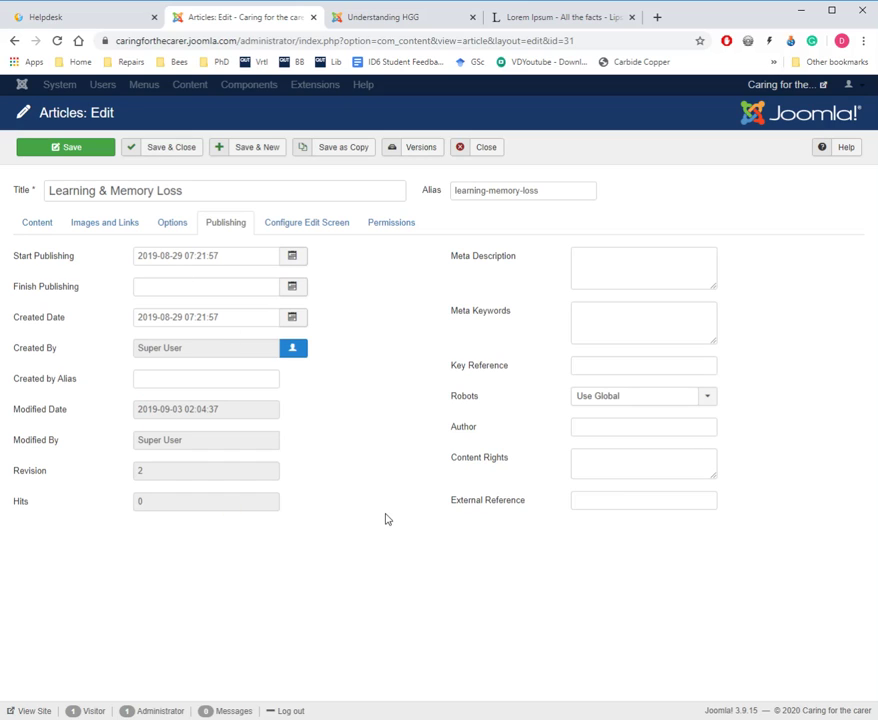
{"action": "left_click", "coordinate": [382, 225]}
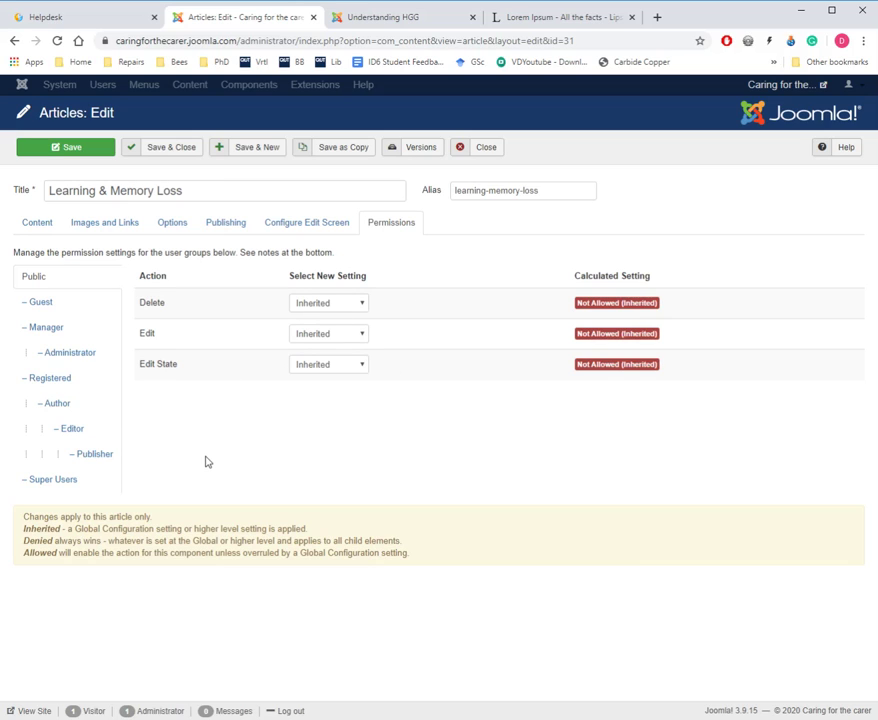
Step: Return to the article's content, place the cursor at the end of the body text, and check the attachments list
{"action": "left_click", "coordinate": [37, 224]}
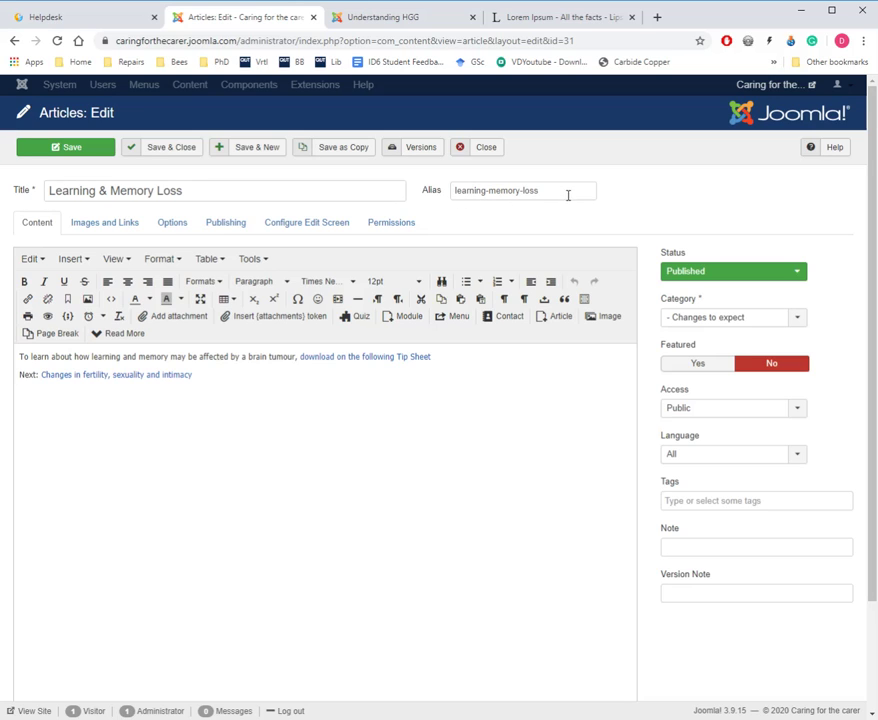
{"action": "left_click", "coordinate": [298, 486]}
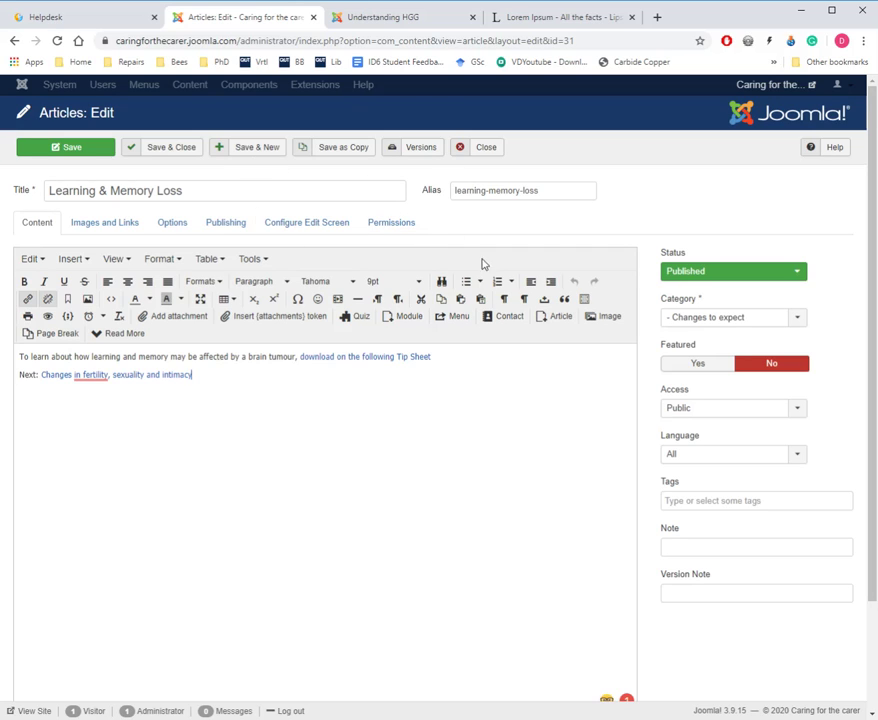
{"action": "scroll", "coordinate": [464, 543], "scroll_direction": "down", "scroll_amount": 3}
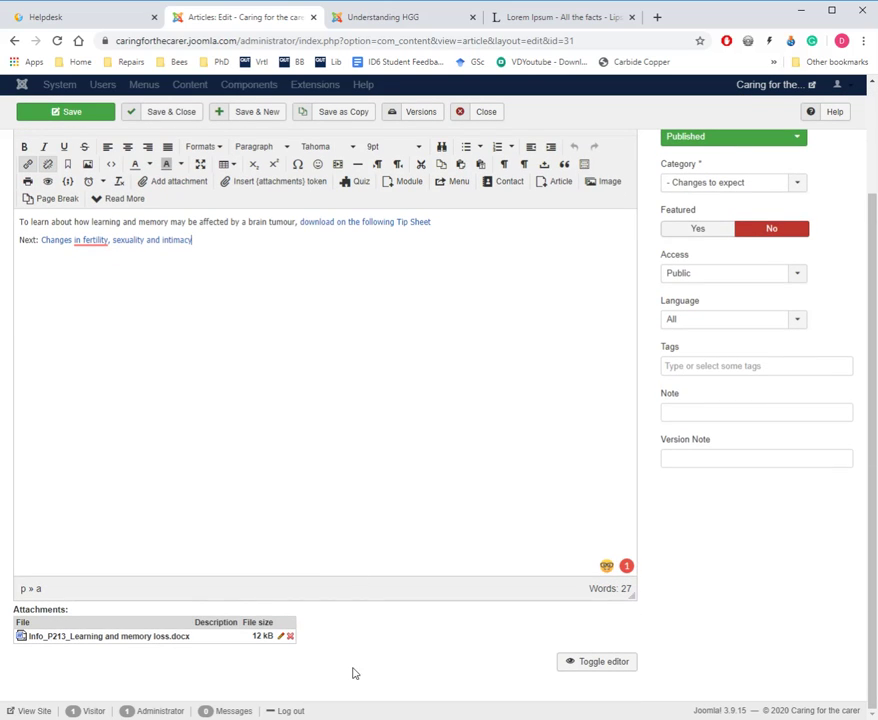